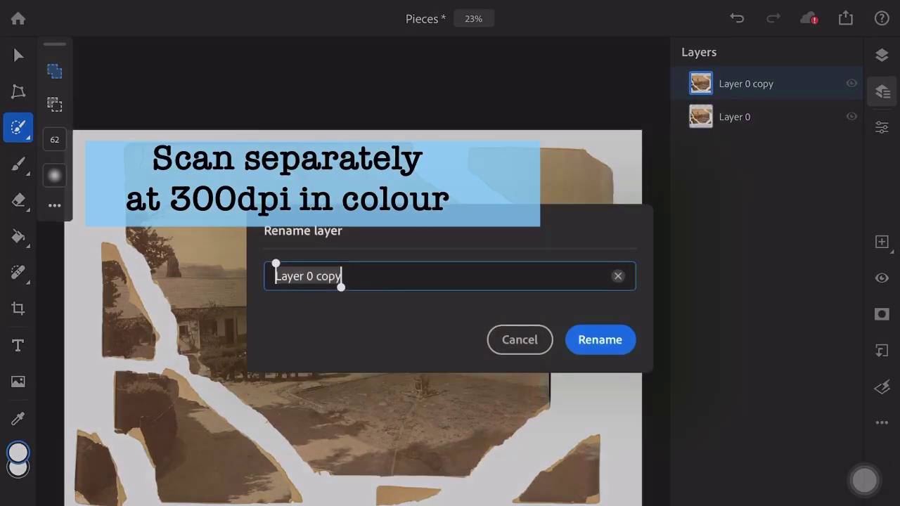
Name the first piece layer 'Base Centre' and hide the original scan to check it.
type("Base Centre")
key("Return")
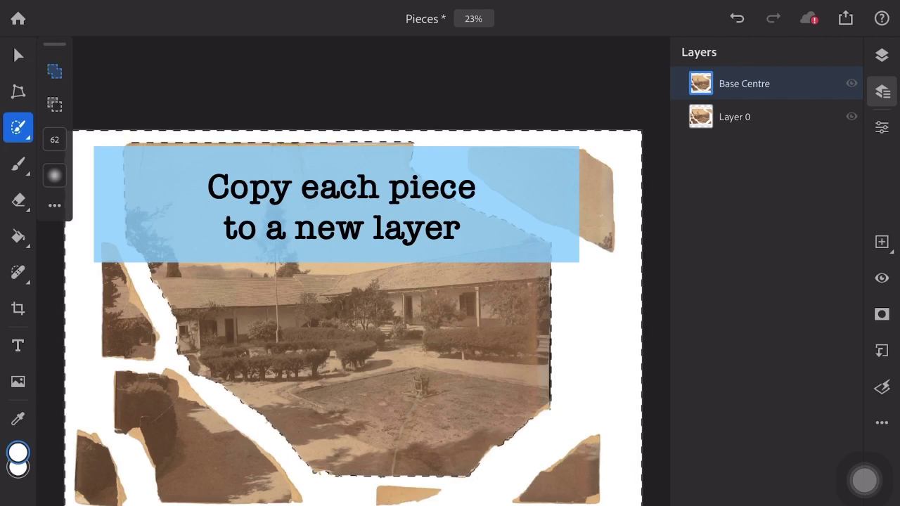
left_click(851, 116)
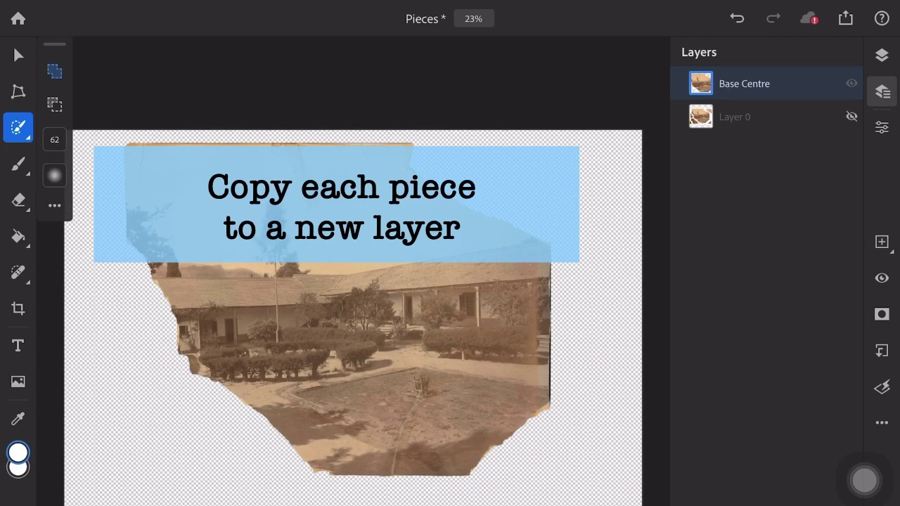
left_click(734, 116)
Duplicate Layer 0 and rename the copy 'Top Corner Right'.
left_click(851, 84)
left_click(851, 116)
left_click(881, 422)
left_click(743, 407)
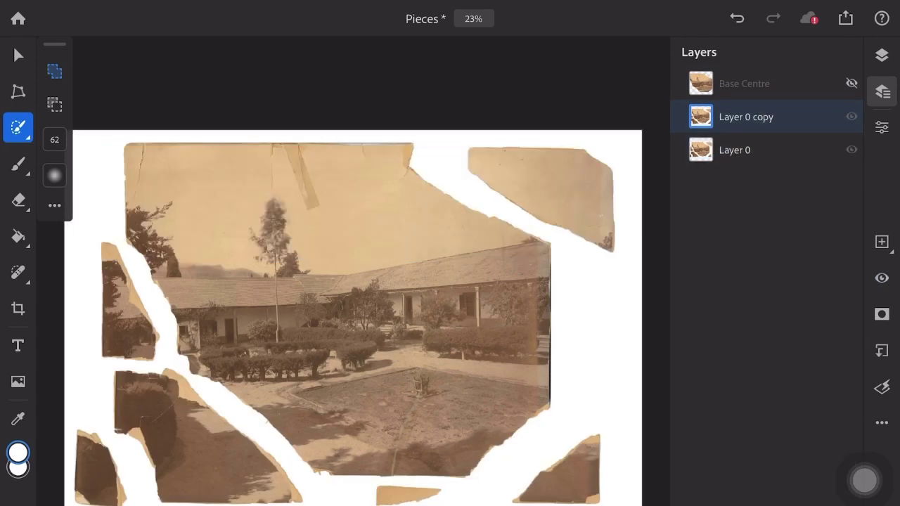
type("Top Corner Rig")
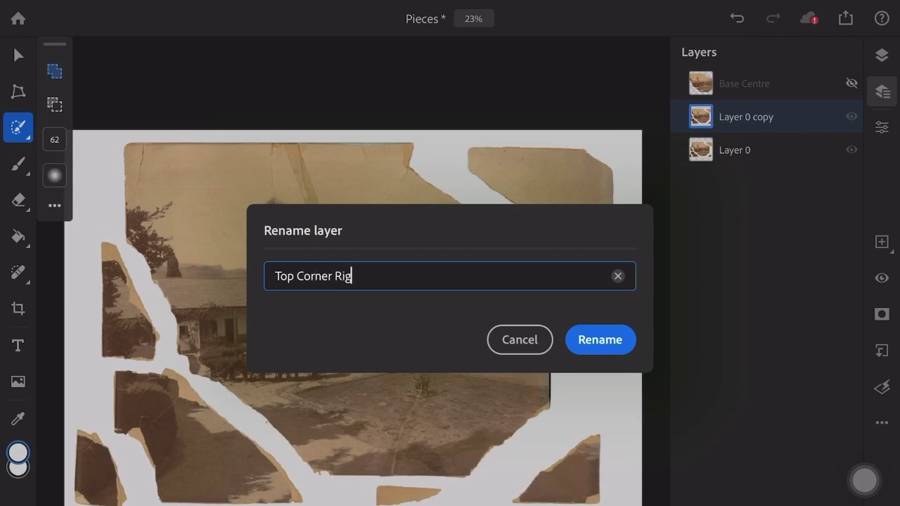
type("ht")
key("Return")
Isolate the top-right torn piece on that layer by deleting everything around it.
left_click(540, 190)
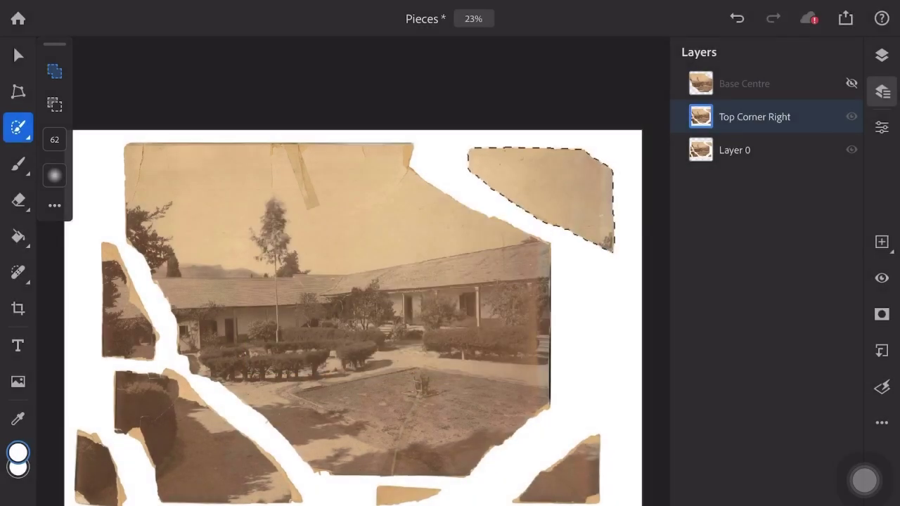
key("ctrl+shift+i")
key("Delete")
left_click(851, 150)
key("ctrl+d")
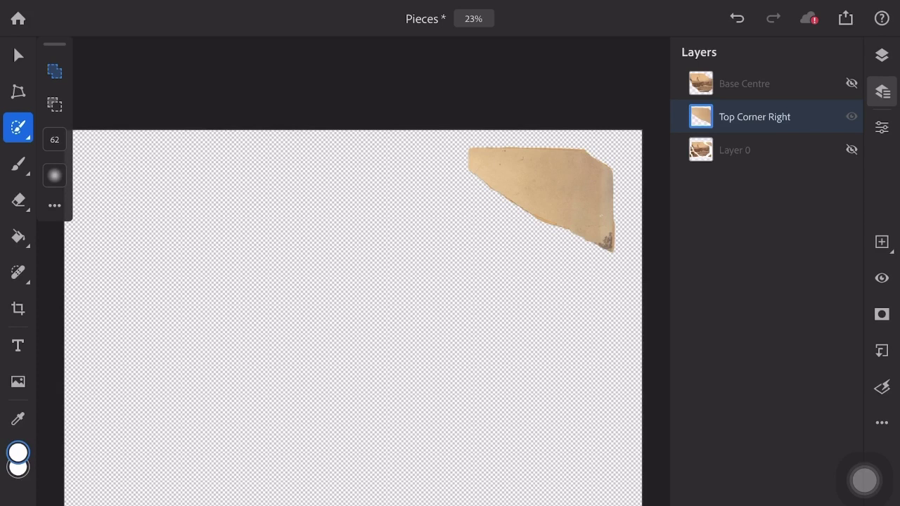
left_click(851, 116)
Duplicate Layer 0 again as 'Left bottom corner' and hide Layer 0.
left_click(851, 150)
left_click(734, 150)
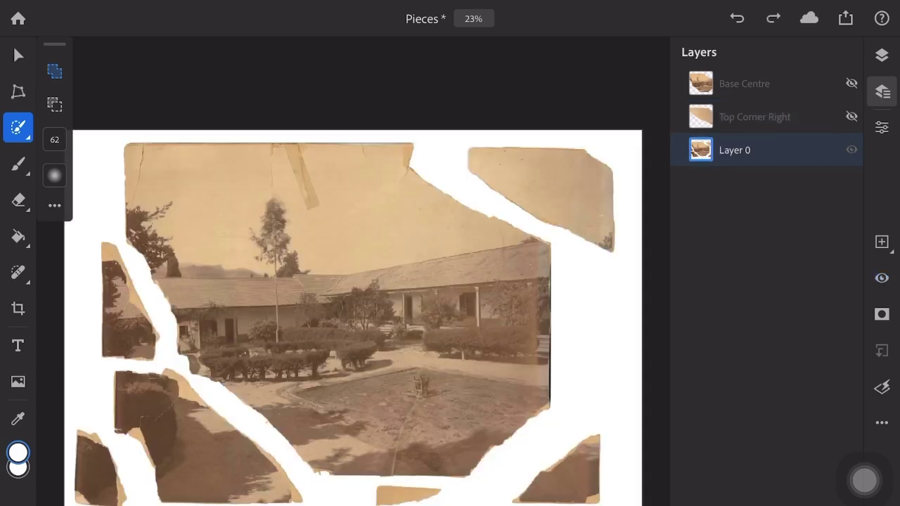
left_click(881, 422)
left_click(745, 410)
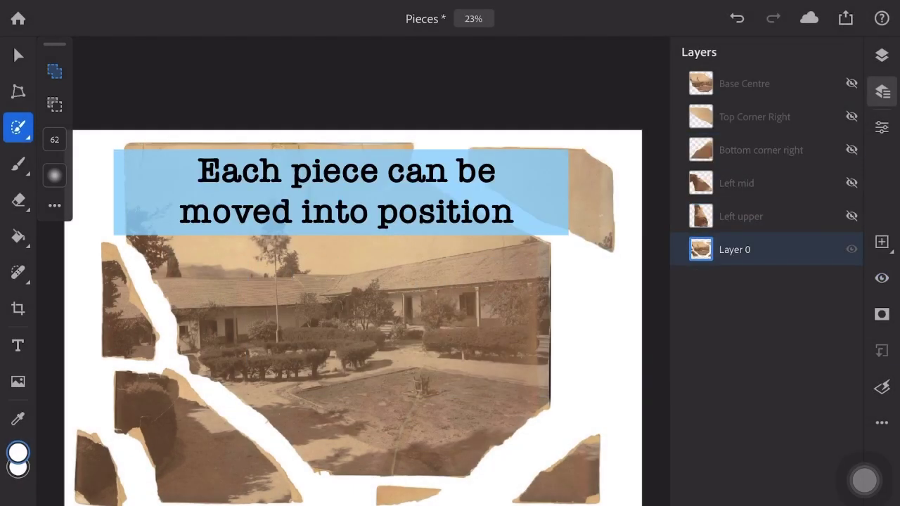
type("Left")
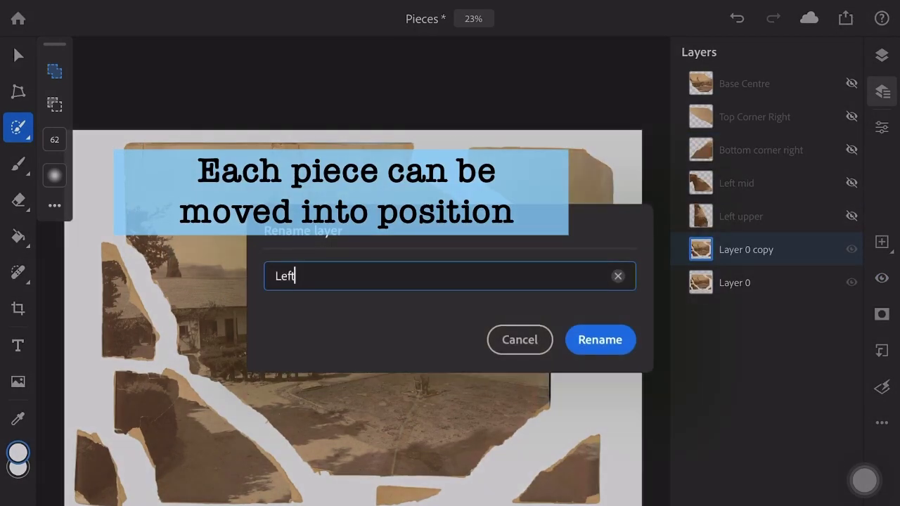
type(" boot")
type("ner")
key("Return")
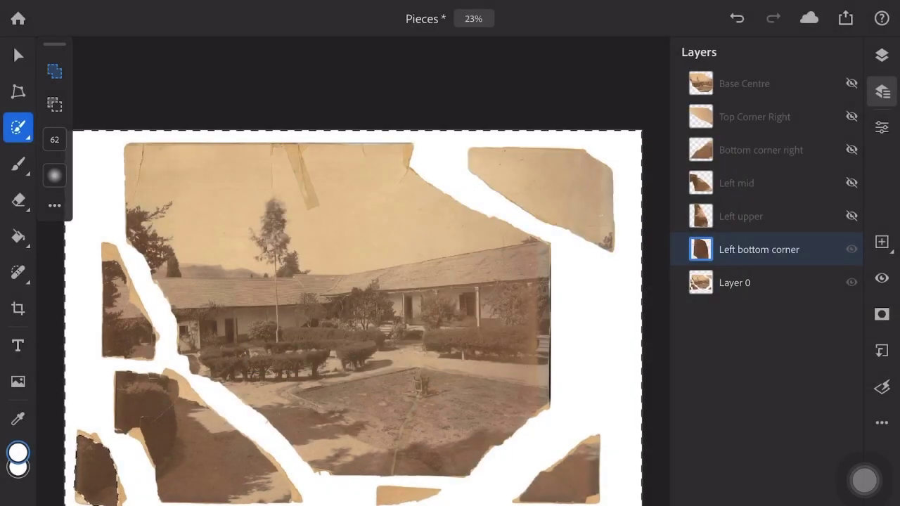
left_click(851, 282)
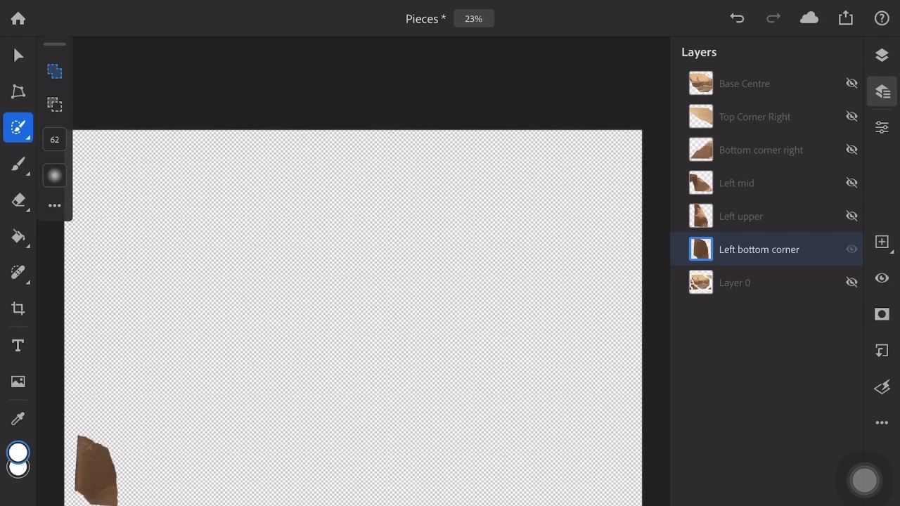
Show all five piece layers and switch to the Move tool.
left_click(851, 216)
left_click(851, 183)
left_click(851, 149)
left_click(851, 117)
left_click(851, 84)
left_click(18, 55)
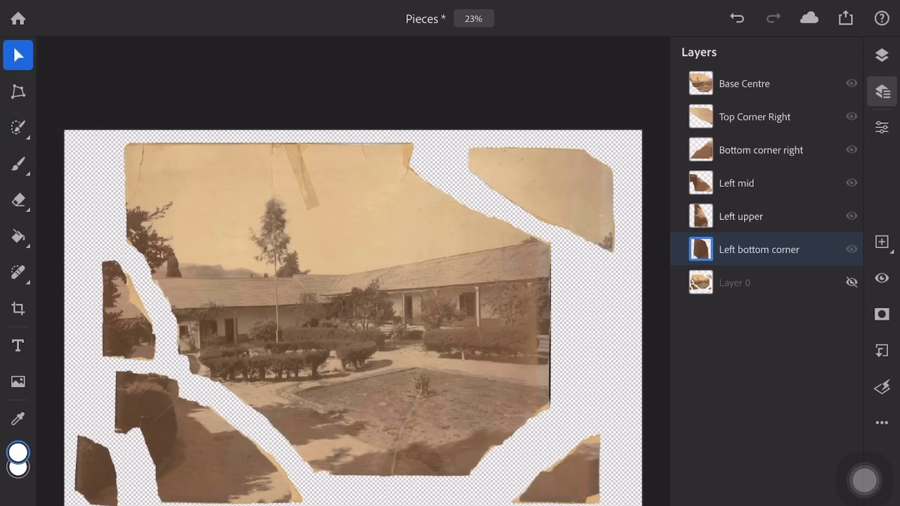
Fit the top-right and bottom-right pieces into the photo's right corners.
left_click(754, 117)
left_click_drag(541, 197, 478, 189)
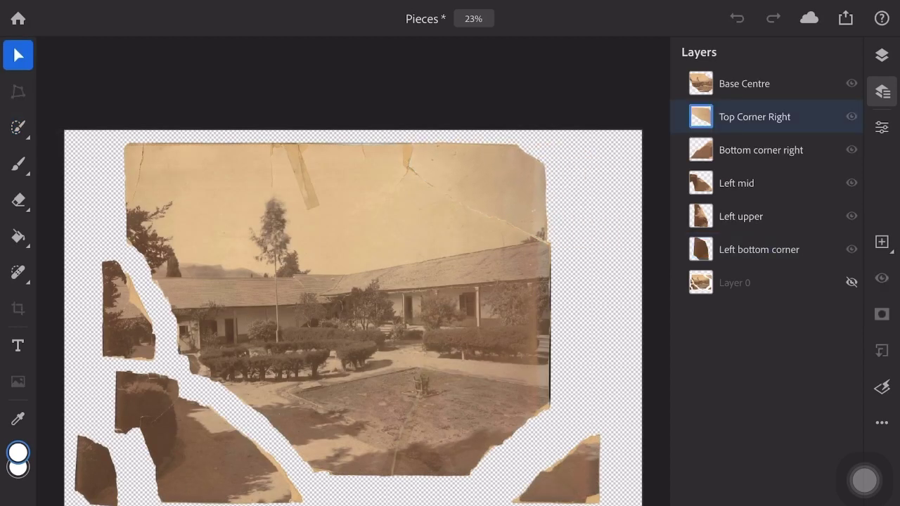
mouse_move(535, 197)
left_mouse_down()
mouse_move(490, 184)
mouse_move(490, 192)
left_mouse_up()
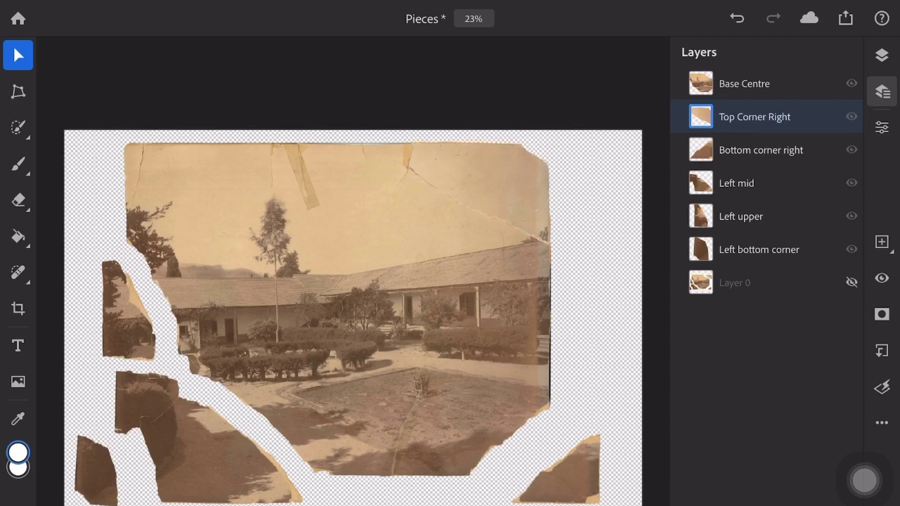
left_click(760, 149)
left_click_drag(555, 470, 510, 439)
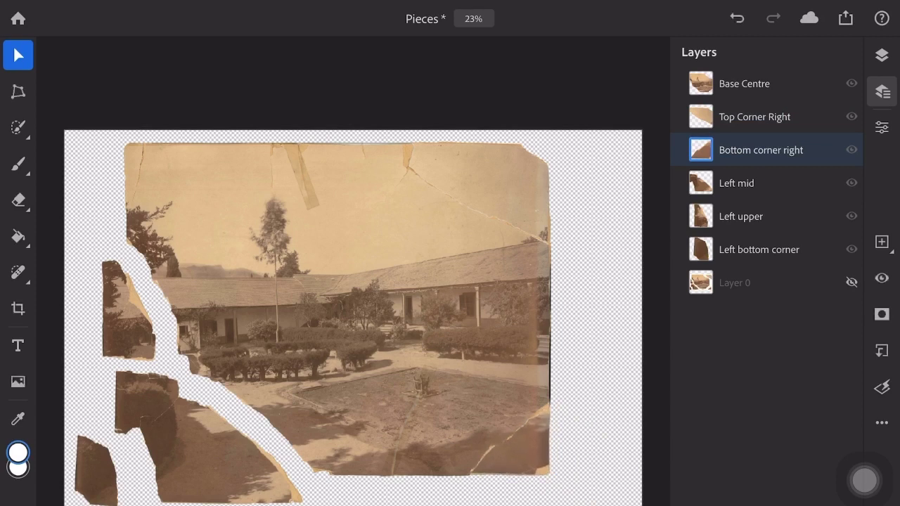
Fit the Left mid, Left upper and Left bottom corner pieces along the left edge.
left_click(735, 183)
left_click_drag(146, 402, 160, 374)
left_click(740, 215)
left_click_drag(126, 309, 151, 299)
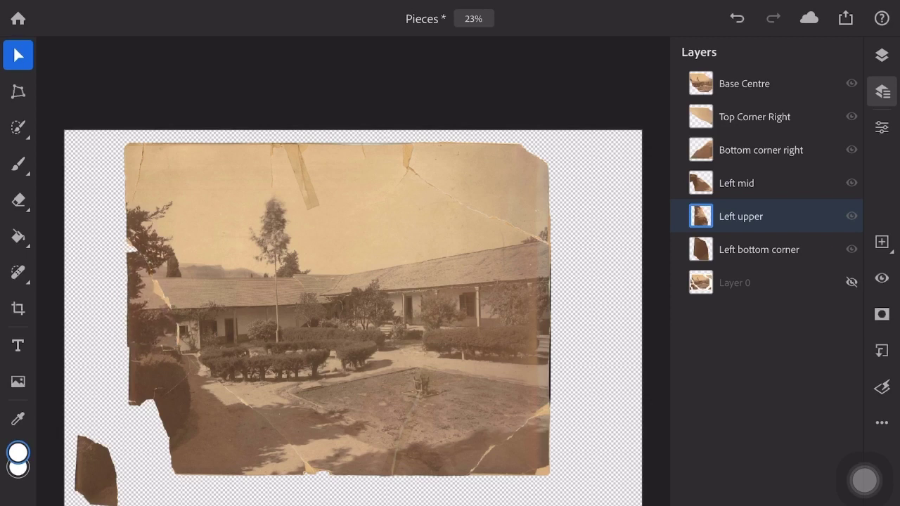
left_click(758, 249)
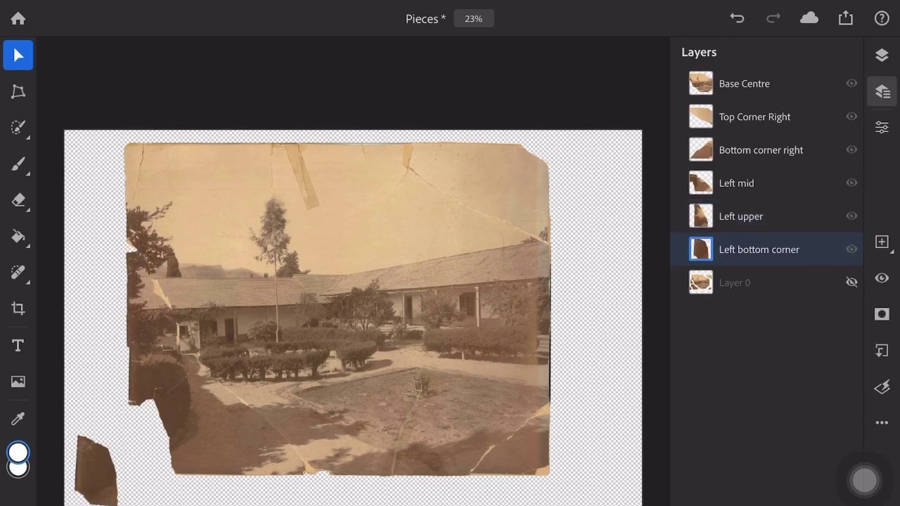
left_click_drag(95, 469, 149, 440)
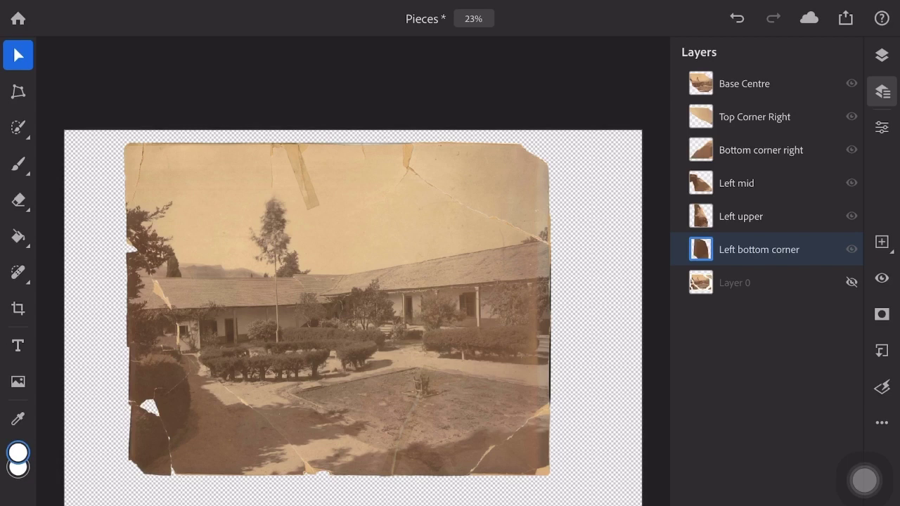
Distort and perspective-warp the bottom-left piece to fit, nudge it, and multi-select it with Base Centre.
left_click(19, 91)
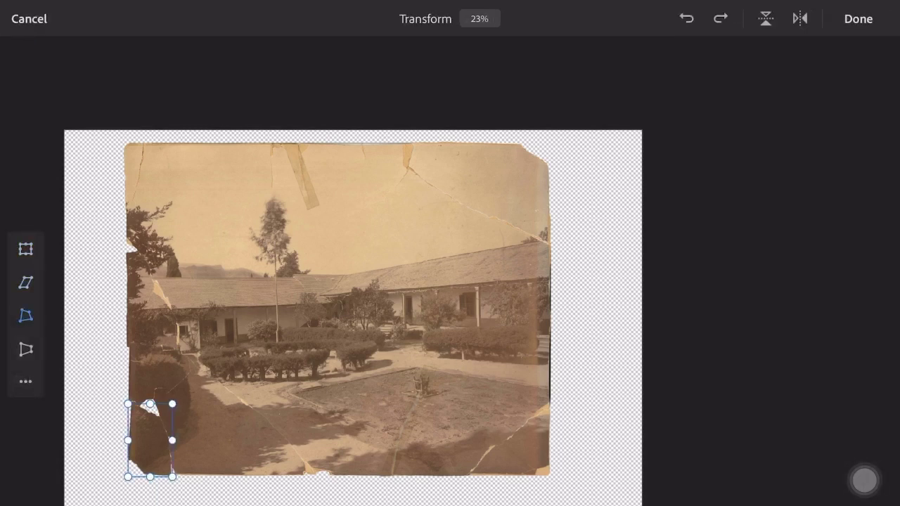
left_click_drag(127, 476, 175, 476)
left_click(25, 350)
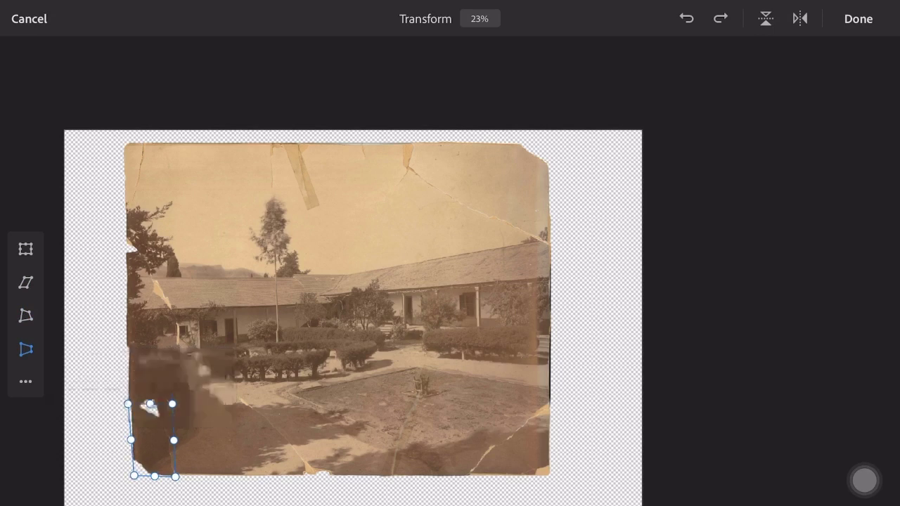
key("Return")
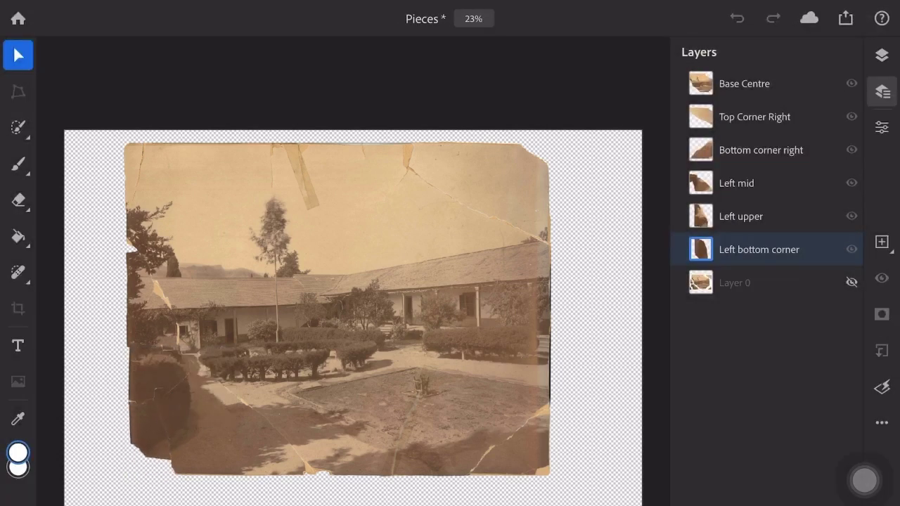
left_click_drag(154, 435, 158, 439)
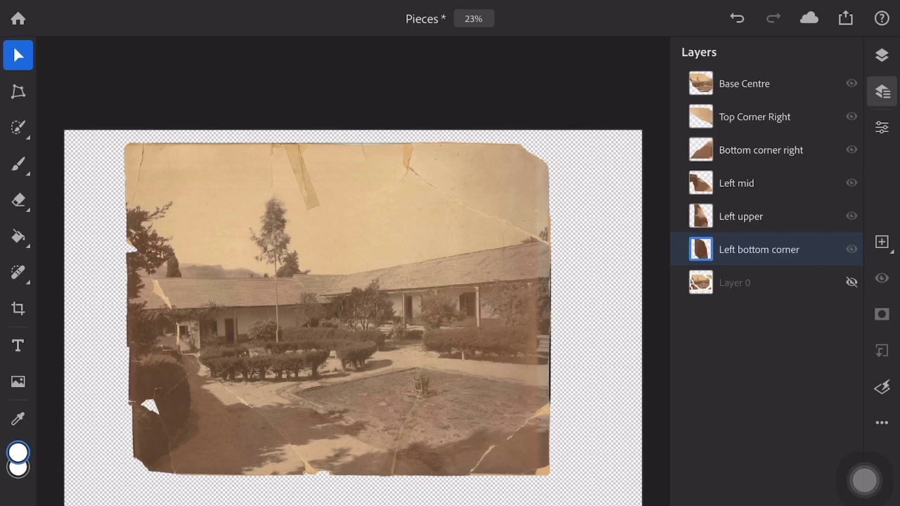
left_click_drag(745, 84, 755, 84)
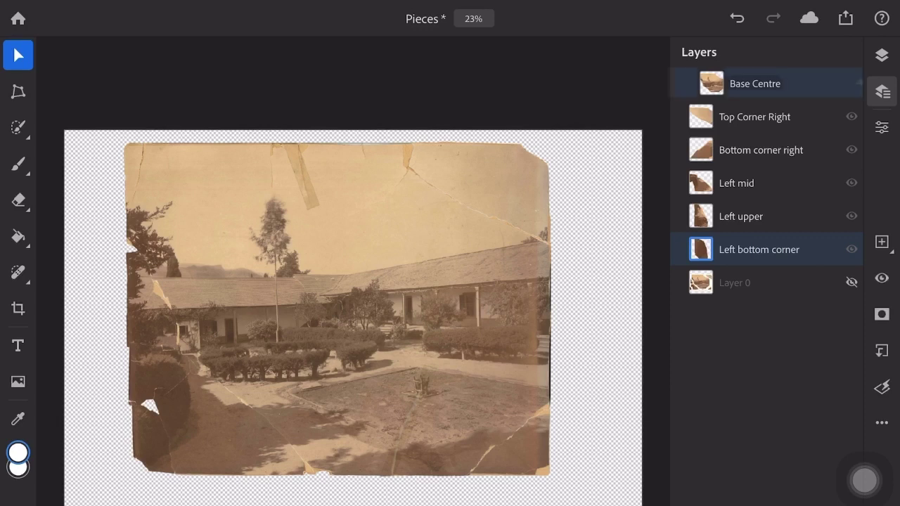
Merge the selected piece layers into one and heal blemishes in the sky near the top.
left_click(881, 422)
left_click(710, 469)
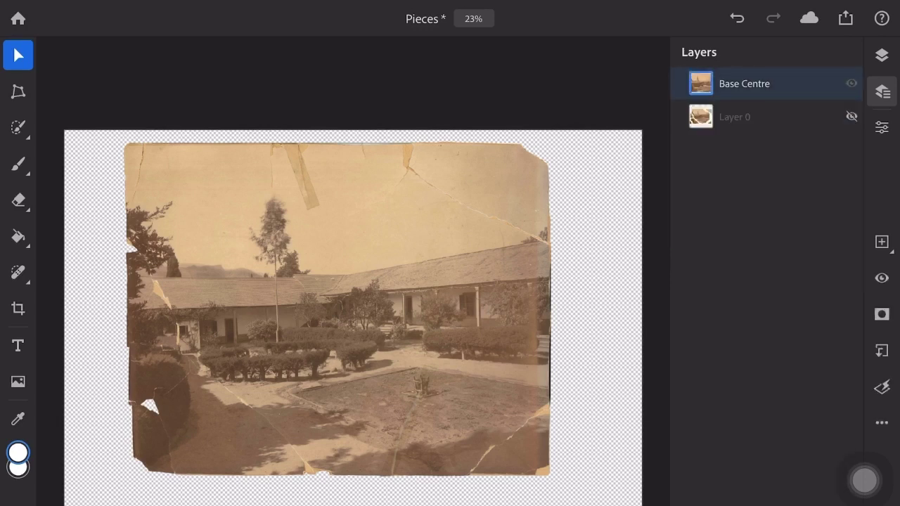
key("j")
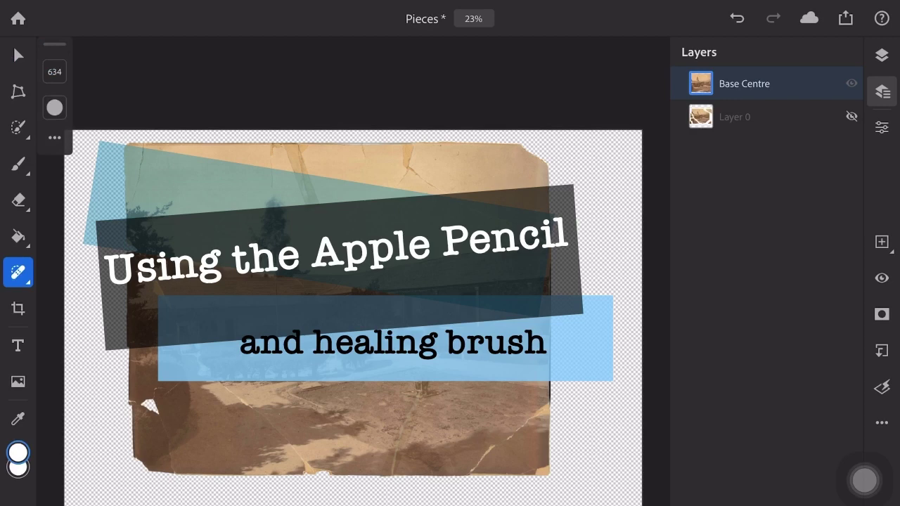
scroll(351, 281, "up", 3)
left_click_drag(414, 204, 421, 182)
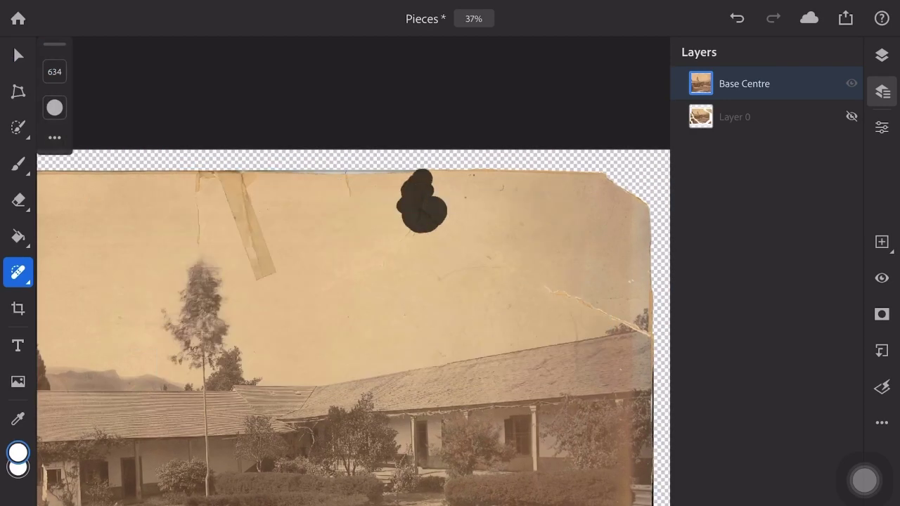
left_click(348, 177)
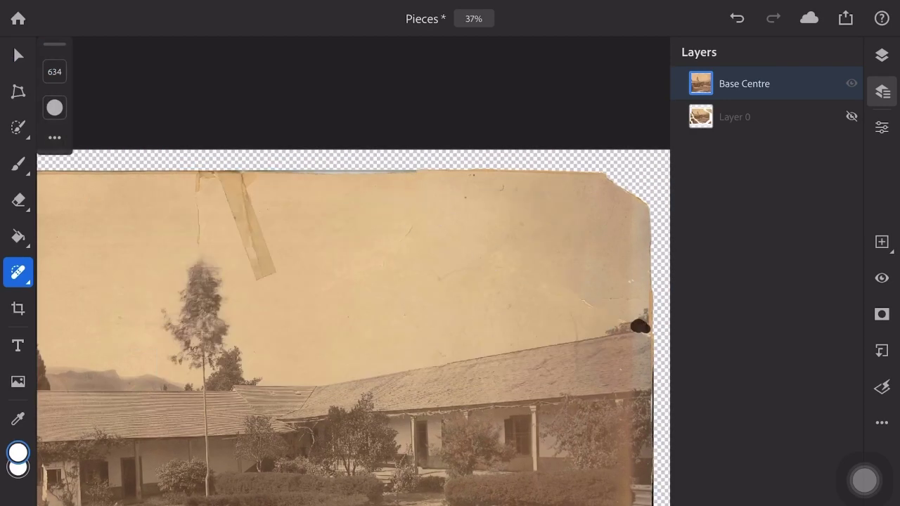
Heal the white crack marks along the roof edge at the torn right border.
scroll(492, 281, "up", 3)
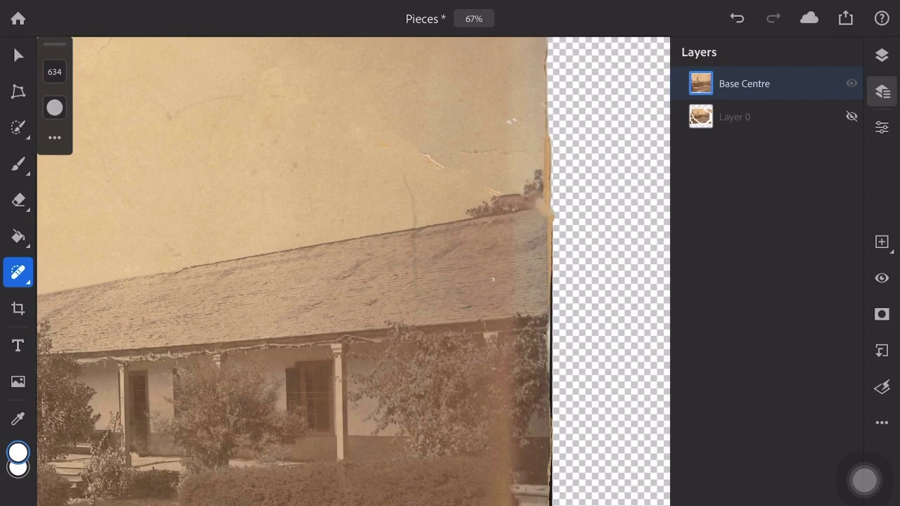
left_click_drag(436, 156, 420, 174)
left_click(413, 206)
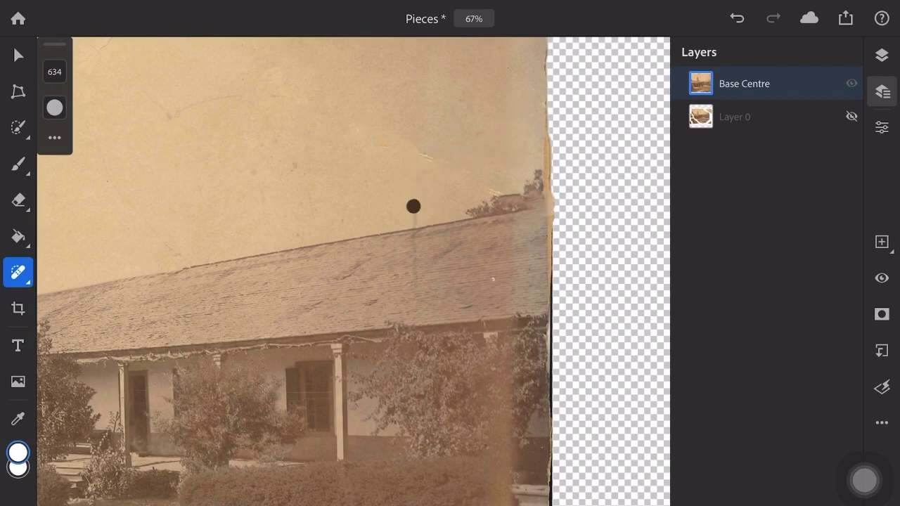
key("ctrl+z")
scroll(539, 167, "up", 5)
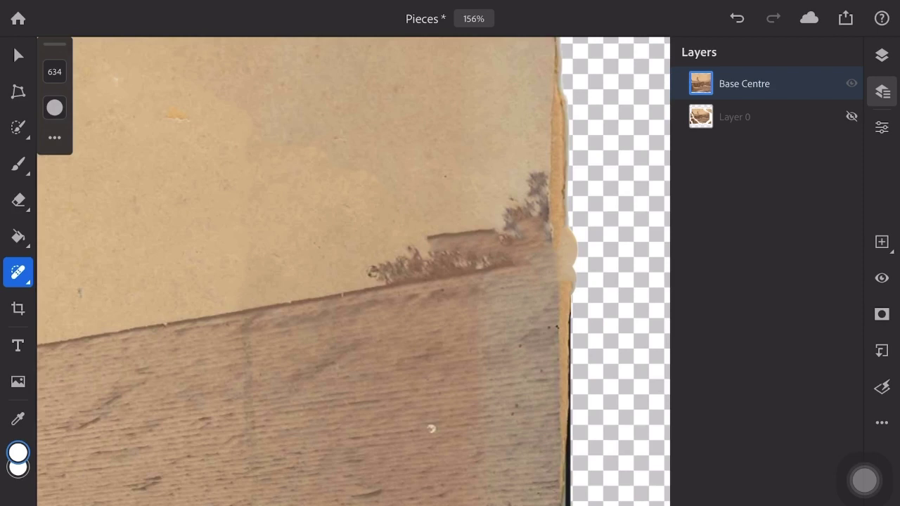
left_click(274, 144)
scroll(543, 222, "up", 3)
mouse_move(343, 258)
left_mouse_down()
mouse_move(415, 285)
mouse_move(509, 275)
left_mouse_up()
Clone roof-edge texture over the tear beside the roof with a smaller Clone Stamp brush.
left_click(18, 271)
left_click(55, 180)
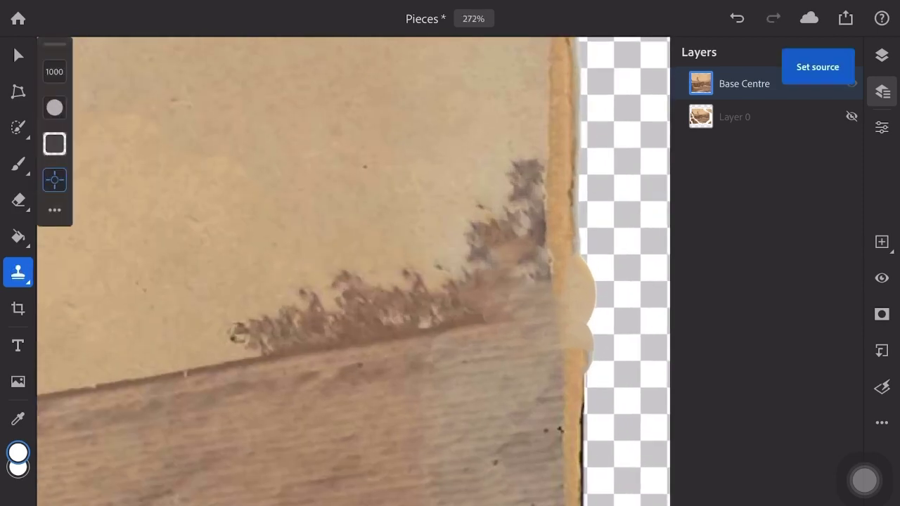
left_click(494, 274)
left_click(522, 269)
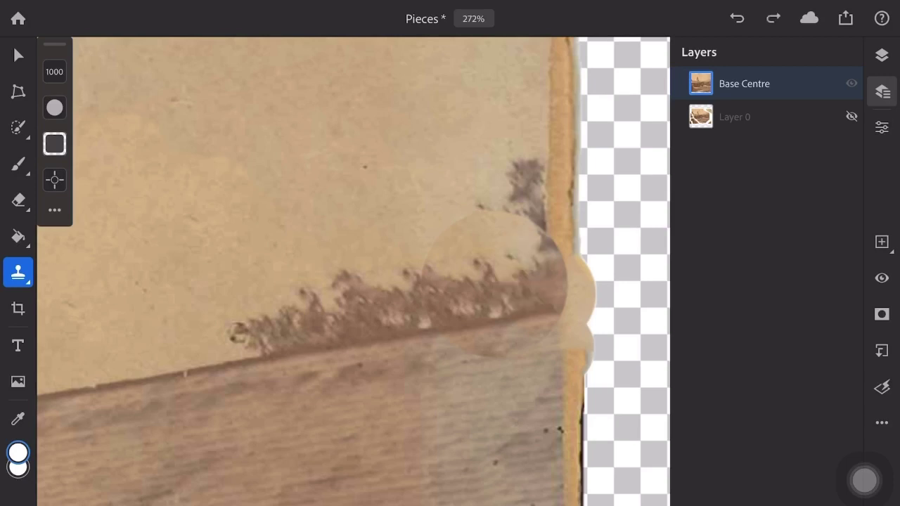
key("ctrl+z")
left_click_drag(92, 46, 92, 181)
left_click(450, 314)
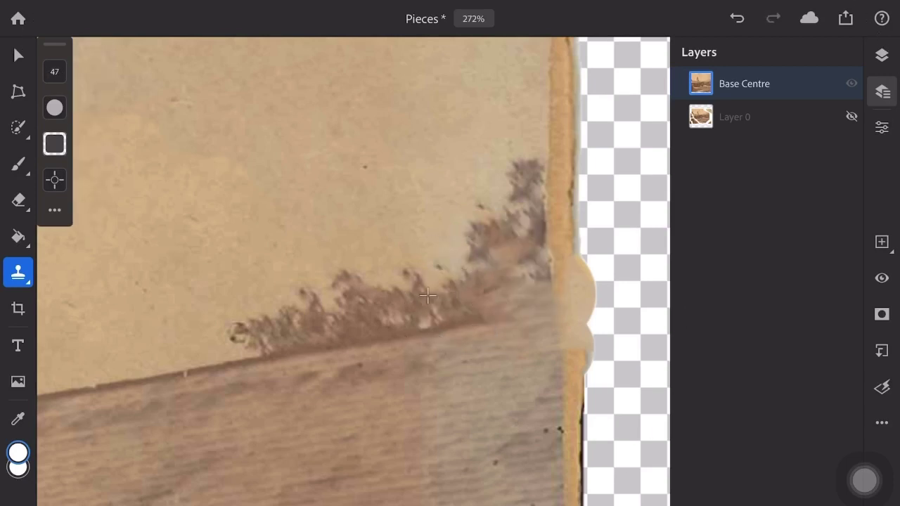
key("bracketright")
key("bracketright")
key("bracketright")
left_click_drag(510, 288, 464, 325)
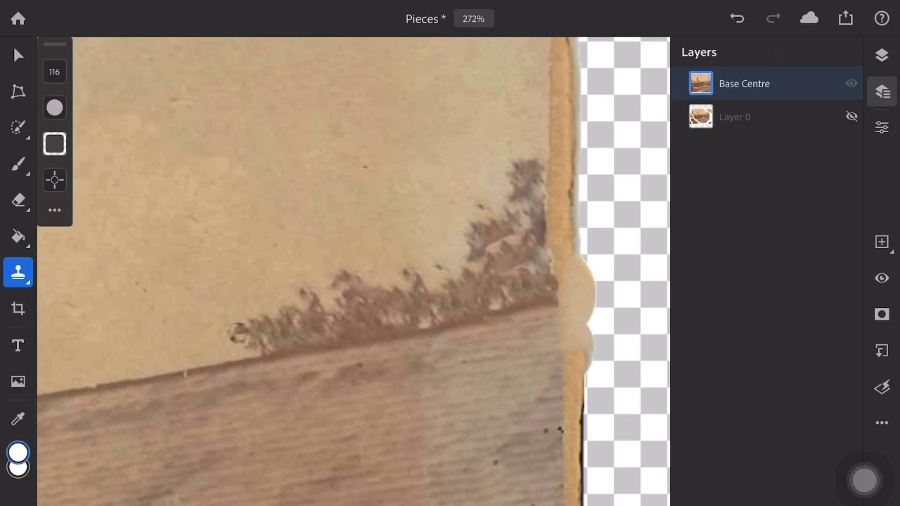
Heal away the tape strip, sky marks near the tree top, and the tear across the roof.
scroll(632, 337, "down", 3)
scroll(633, 337, "down", 3)
scroll(633, 337, "down", 4)
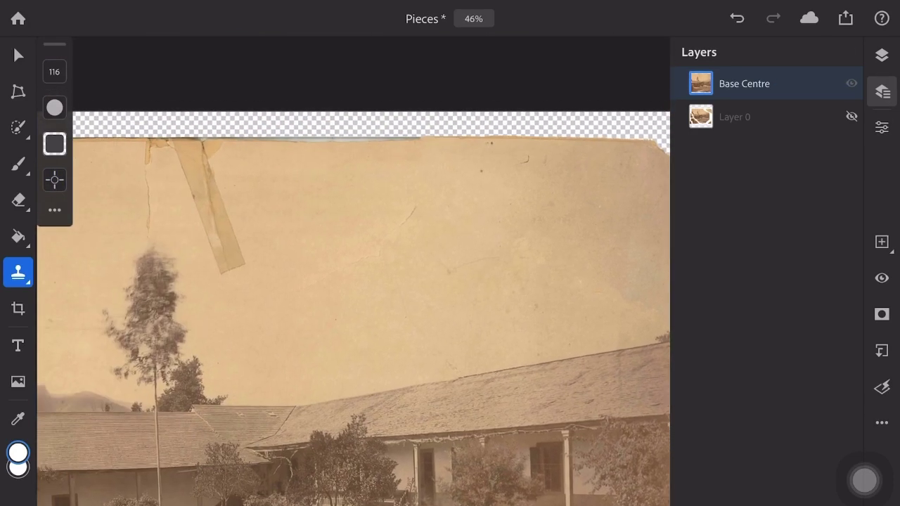
left_click(19, 272)
left_click(66, 269)
mouse_move(194, 151)
left_mouse_down()
mouse_move(232, 263)
mouse_move(186, 133)
mouse_move(208, 257)
left_mouse_up()
scroll(351, 302, "up", 3)
mouse_move(214, 144)
left_mouse_down()
mouse_move(257, 147)
mouse_move(241, 236)
left_mouse_up()
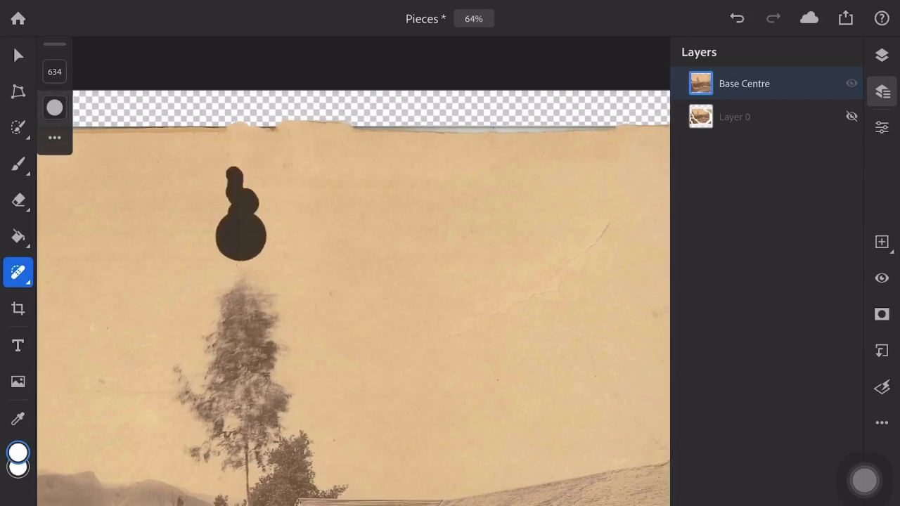
scroll(351, 302, "up", 2)
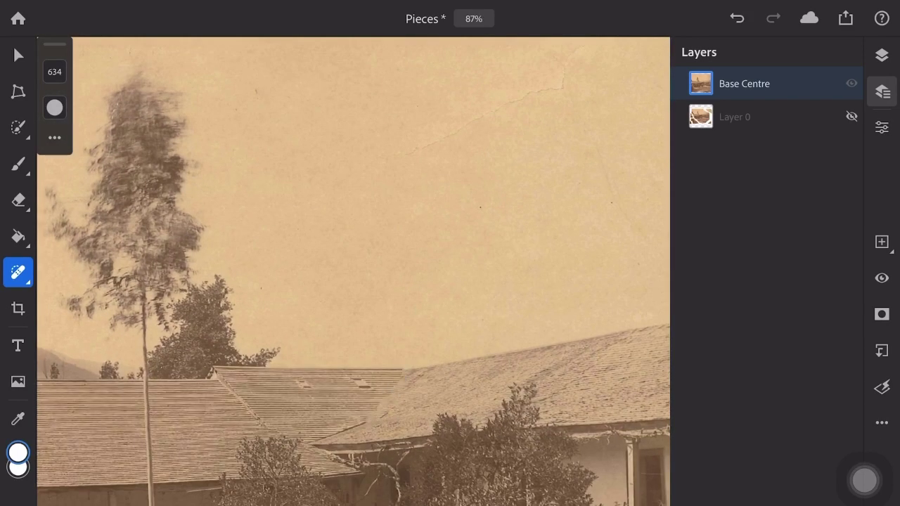
scroll(352, 271, "down", 2)
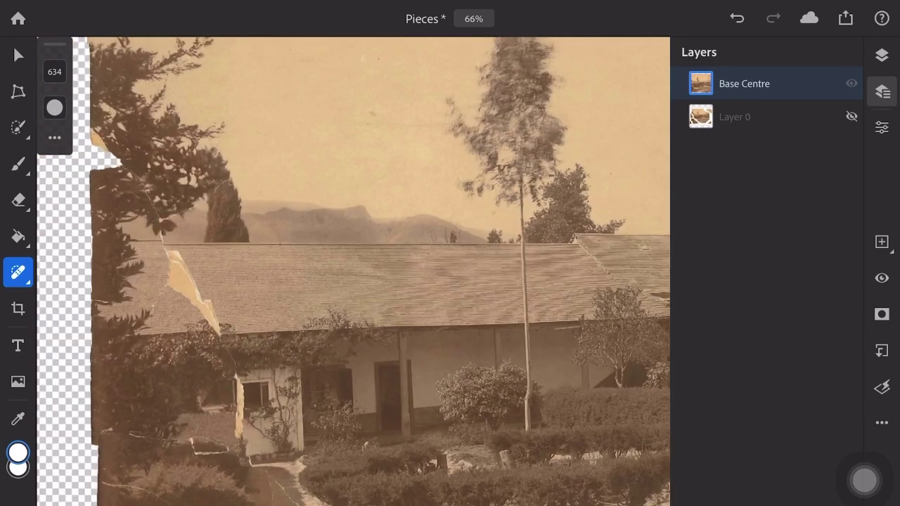
left_click_drag(183, 270, 204, 295)
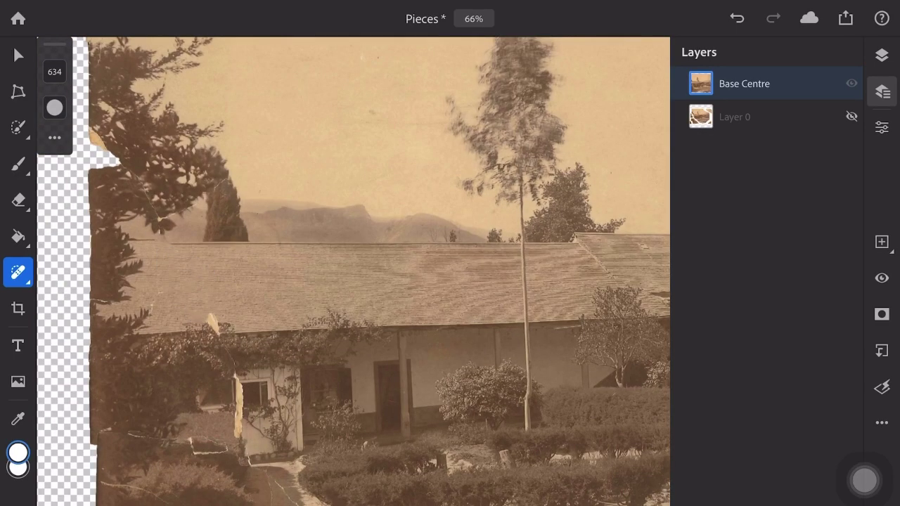
Sample a roof area with the Clone Stamp, then undo the resulting mark.
left_click(18, 273)
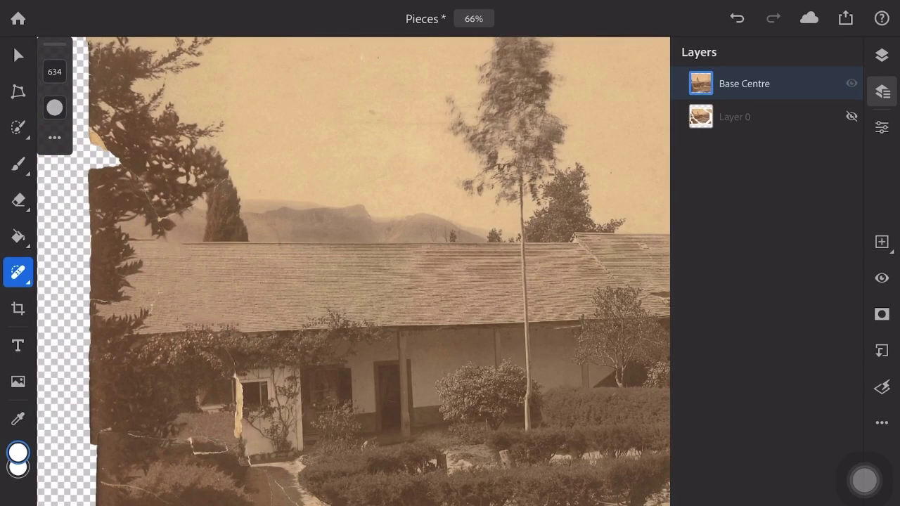
left_click(83, 288)
left_click(55, 180)
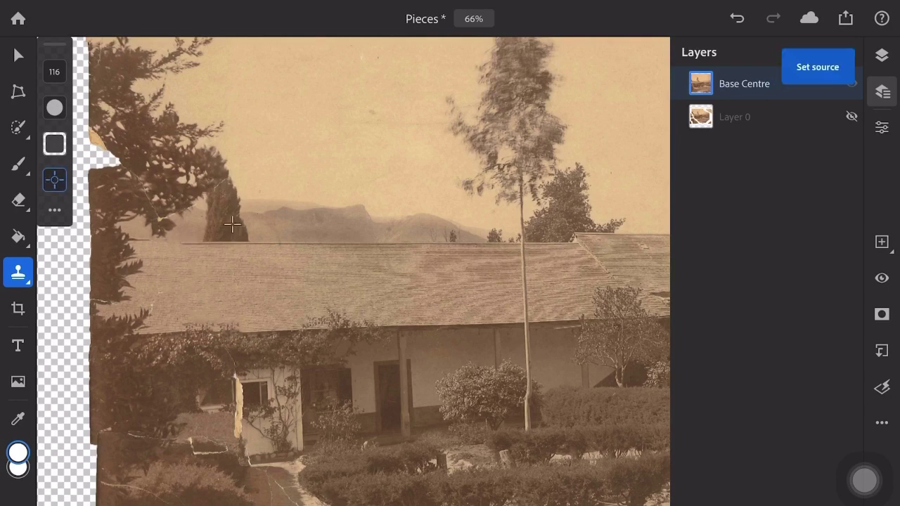
left_click(232, 224)
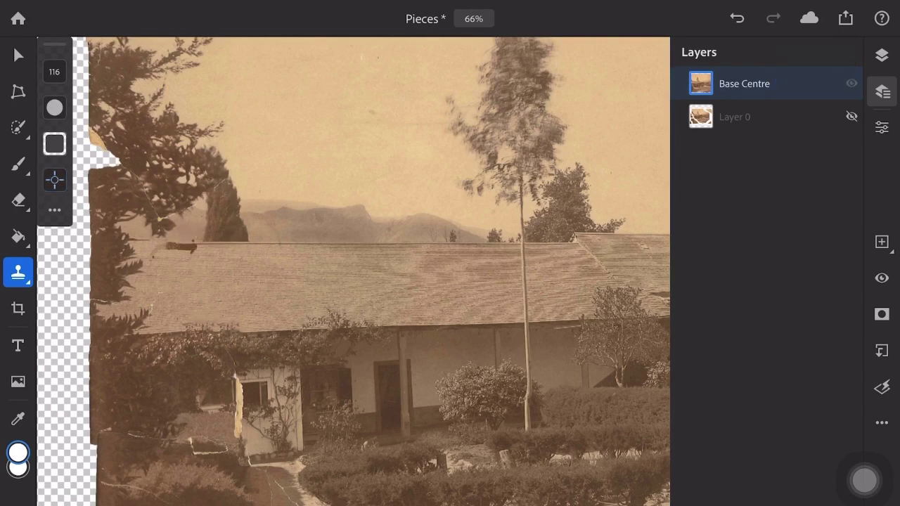
key("ctrl+z")
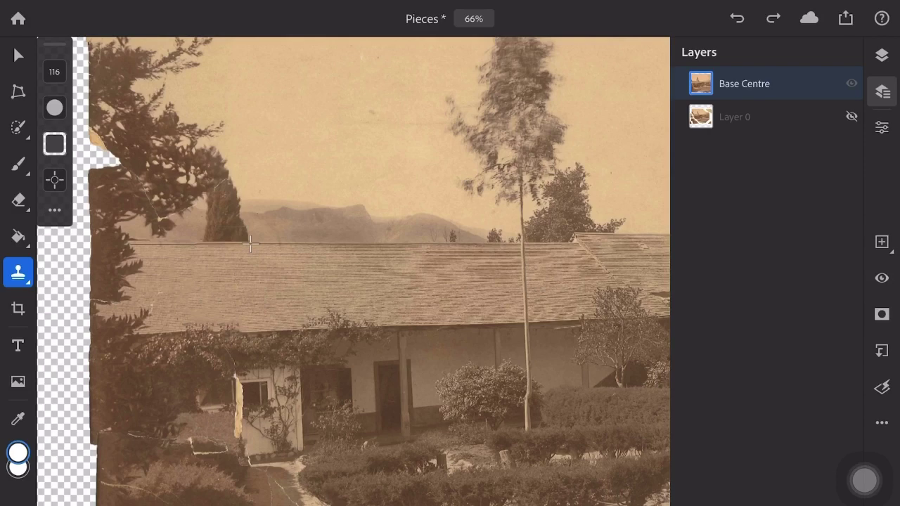
Heal the lower-left marks, fill the transparent notch there, and heal the crack into the path.
left_click_drag(352, 351, 381, 246)
left_click(18, 272)
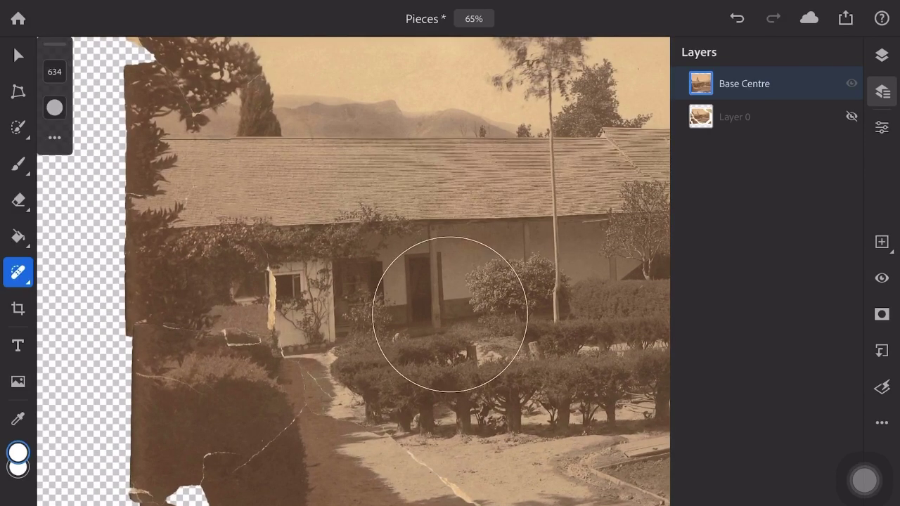
left_click_drag(267, 443, 246, 464)
left_click(178, 483)
left_click_drag(211, 495, 223, 443)
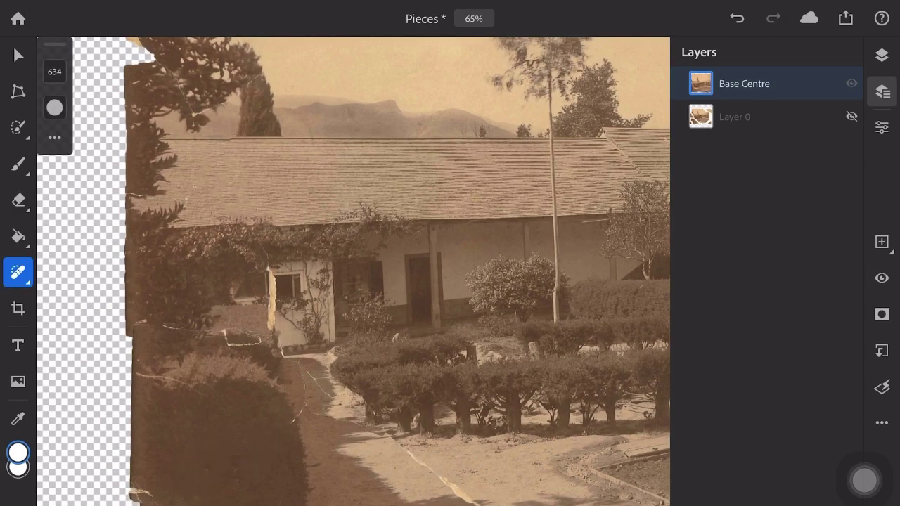
left_click_drag(222, 334, 255, 344)
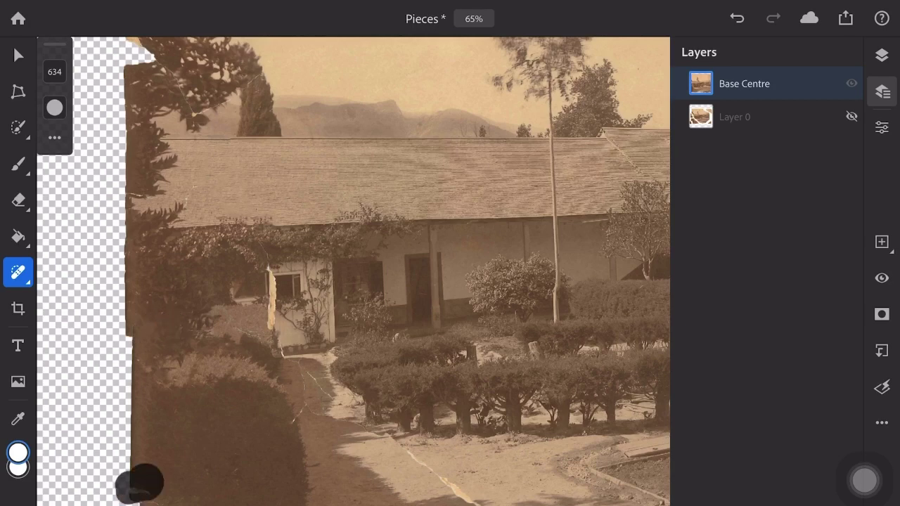
Heal the crack beside the cottage window and the spots and crack on the lower-left bushes.
scroll(282, 291, "up", 5)
mouse_move(243, 243)
left_mouse_down()
mouse_move(251, 309)
mouse_move(245, 401)
left_mouse_up()
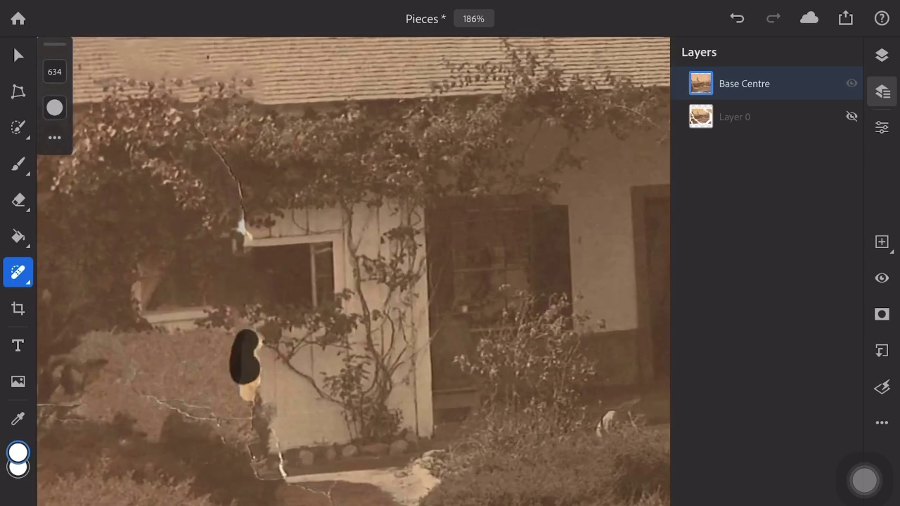
left_click(154, 398)
left_click(280, 446)
left_click_drag(281, 447, 329, 491)
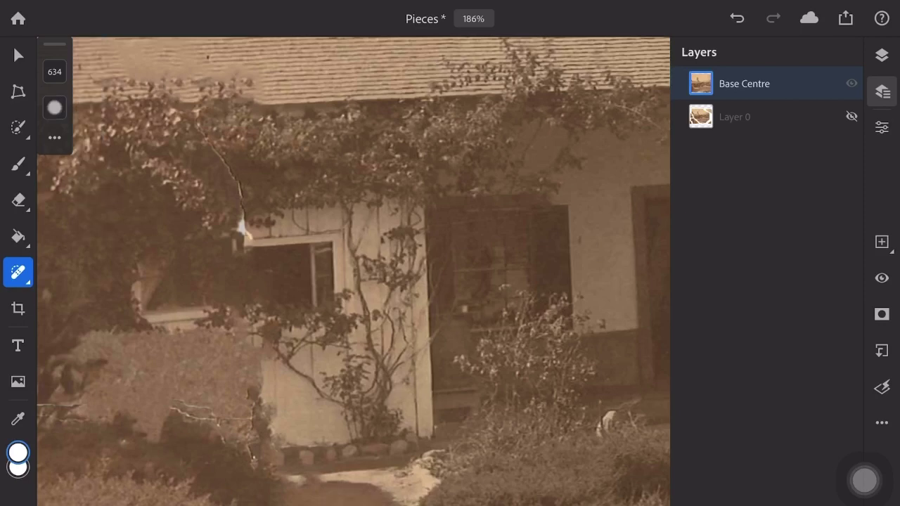
With a smaller healing brush, dab out bush spots and heal the crack through the bush.
left_click_drag(90, 66, 90, 149)
left_click(188, 403)
left_click(211, 412)
left_click(239, 437)
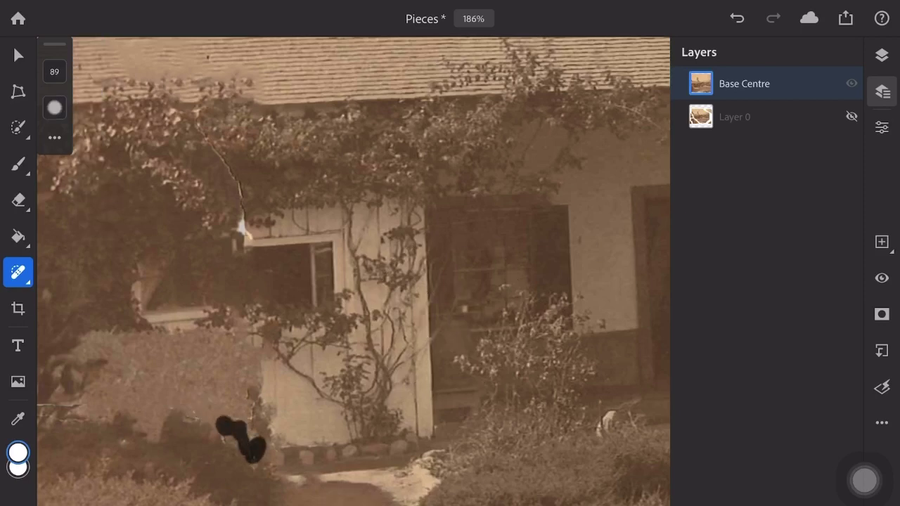
left_click_drag(250, 237, 217, 160)
scroll(351, 282, "down", 3)
left_click(494, 442)
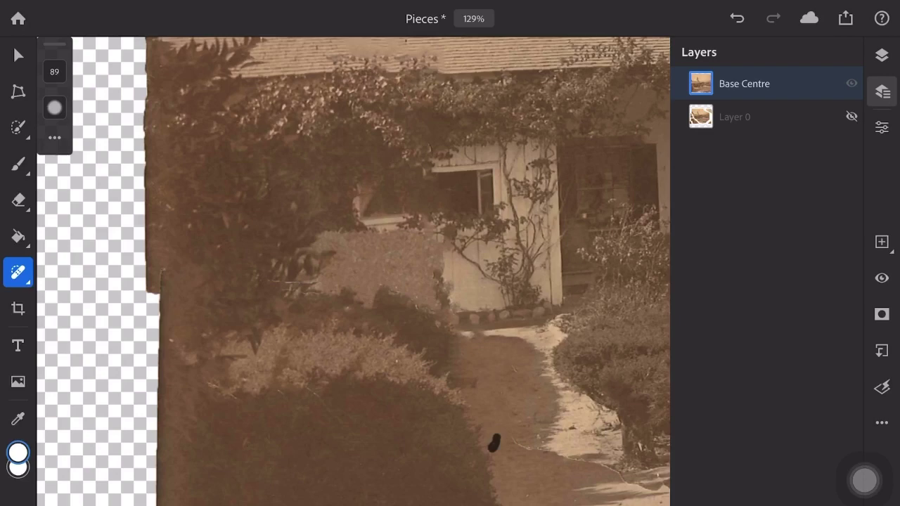
scroll(351, 281, "down", 3)
scroll(351, 281, "down", 3)
left_click_drag(264, 313, 313, 496)
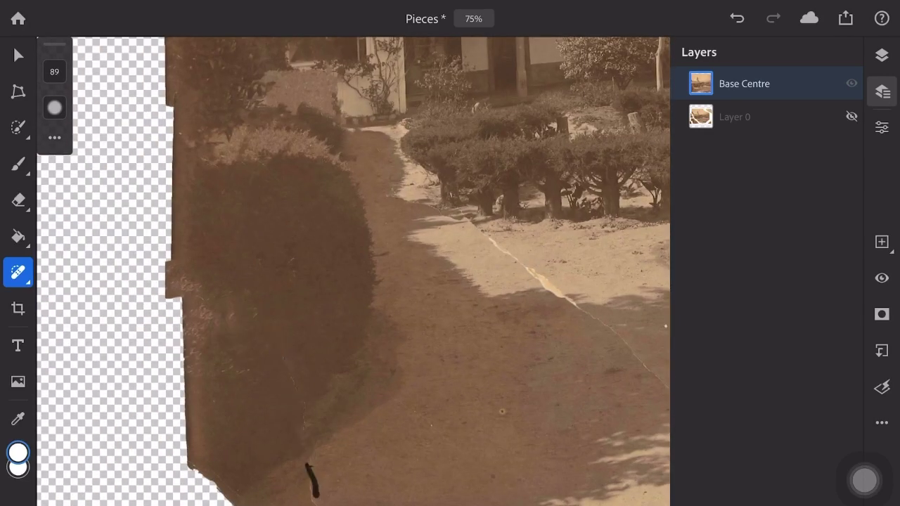
Heal the bright crack running across the courtyard path.
left_click_drag(351, 281, 211, 337)
left_click_drag(320, 273, 424, 353)
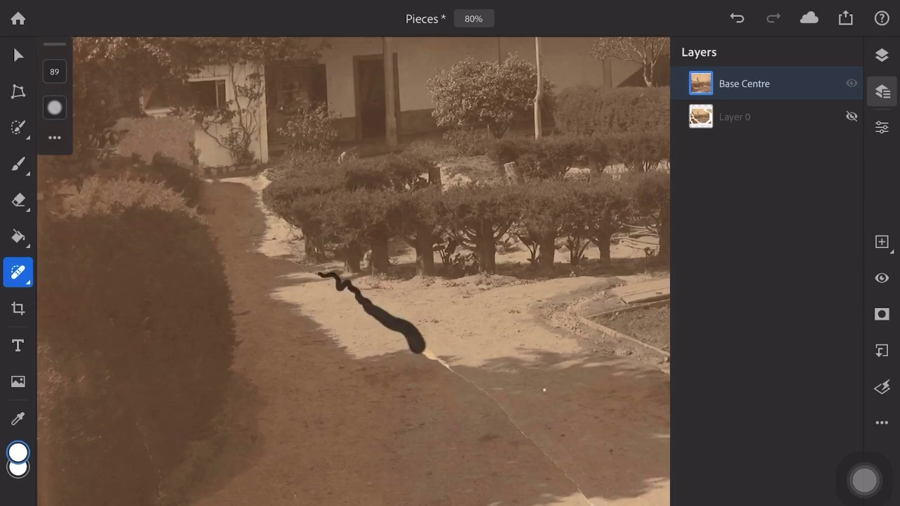
left_click_drag(471, 374, 576, 489)
scroll(351, 281, "up", 1)
left_click_drag(422, 352, 330, 267)
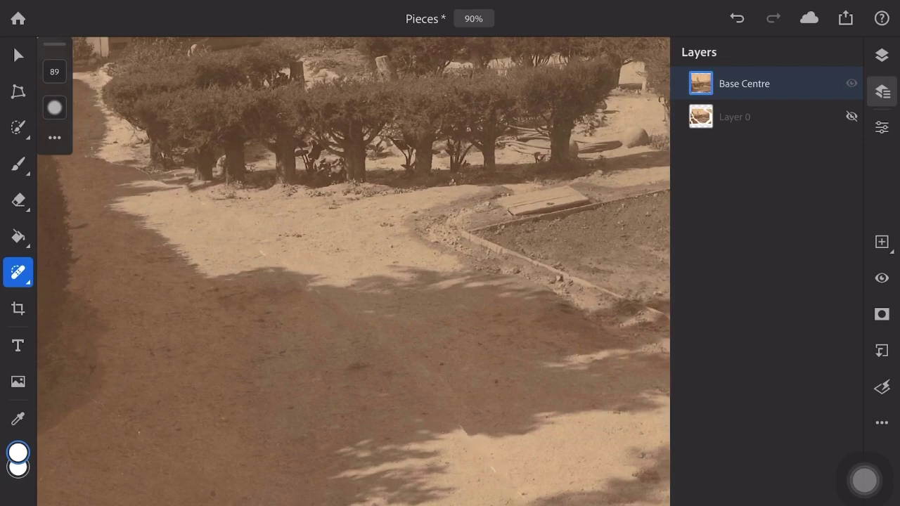
Heal the marks near the planter and in the garden bed below it.
left_click_drag(351, 210, 351, 327)
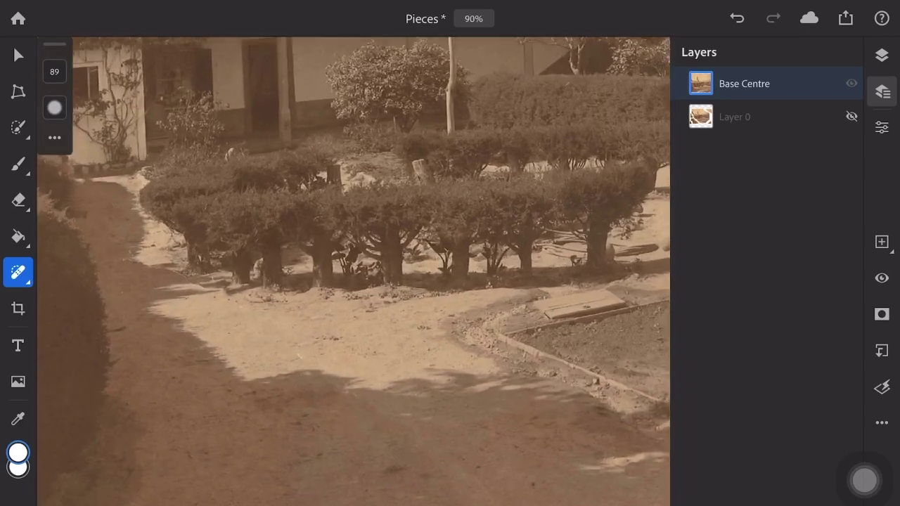
scroll(230, 175, "up", 1)
scroll(229, 175, "down", 2)
scroll(229, 175, "up", 3)
left_click_drag(352, 386, 351, 141)
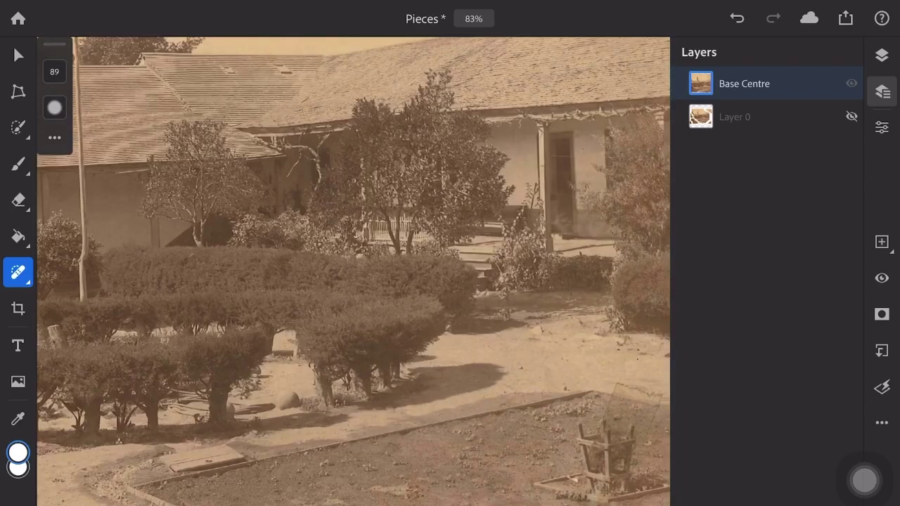
scroll(352, 281, "down", 2)
mouse_move(423, 503)
left_mouse_down()
mouse_move(428, 478)
mouse_move(470, 425)
left_mouse_up()
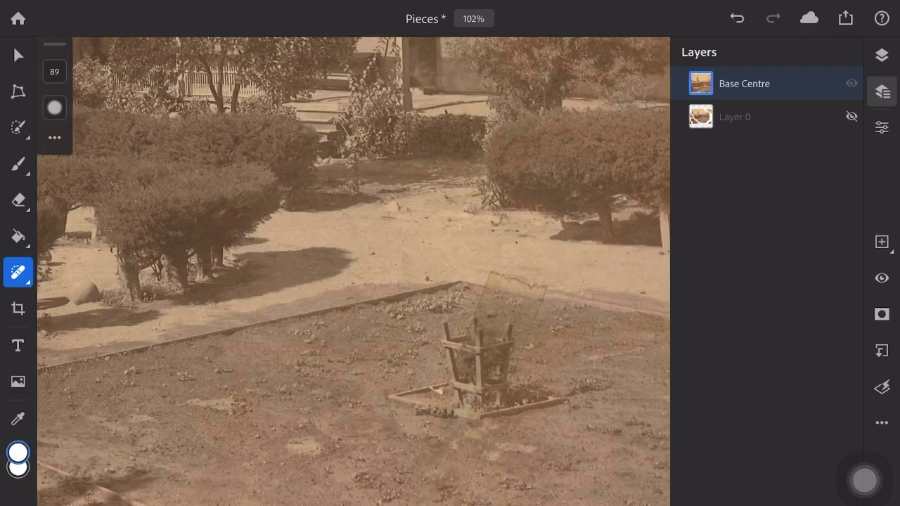
left_click_drag(490, 275, 467, 322)
left_click_drag(352, 352, 270, 246)
mouse_move(295, 502)
left_mouse_down()
mouse_move(351, 454)
mouse_move(394, 361)
left_mouse_up()
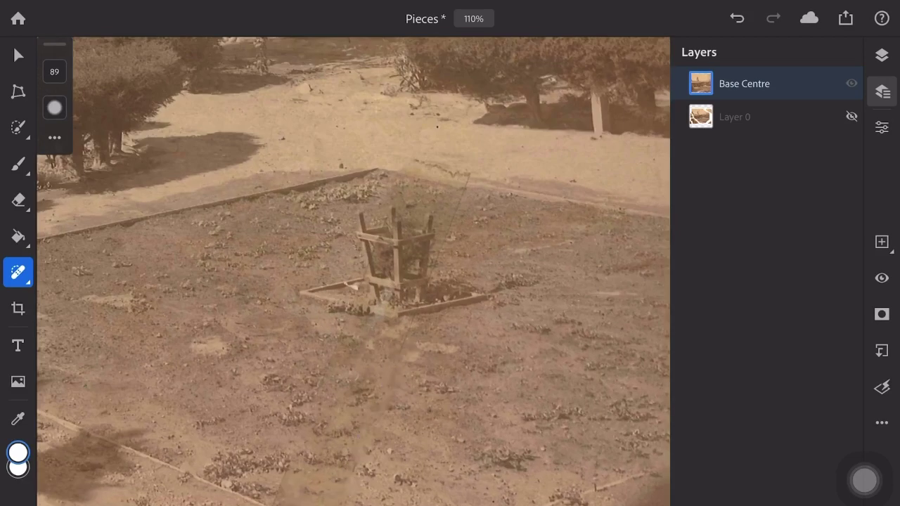
left_click_drag(351, 316, 432, 236)
scroll(432, 236, "down", 1)
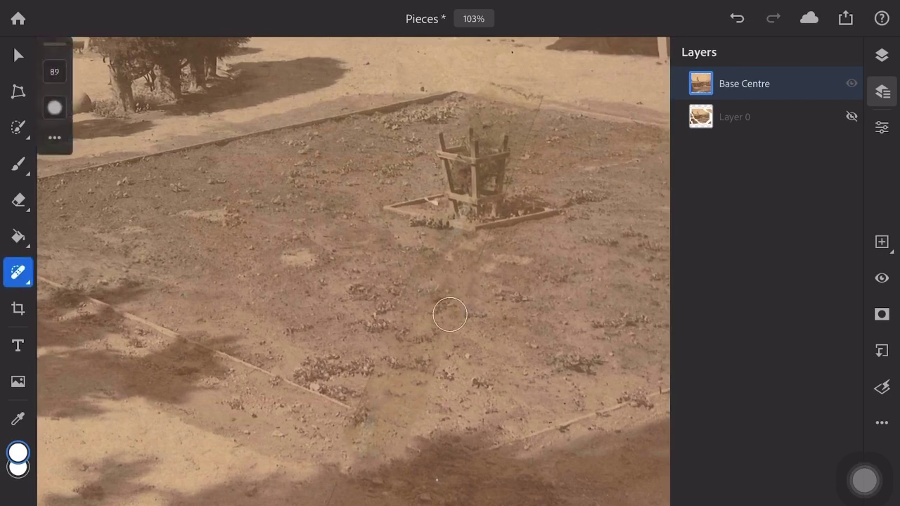
Clone-stamp the flower bed's edge into the gap, undoing the last stroke.
left_click(19, 272)
left_click(85, 288)
left_click(253, 369)
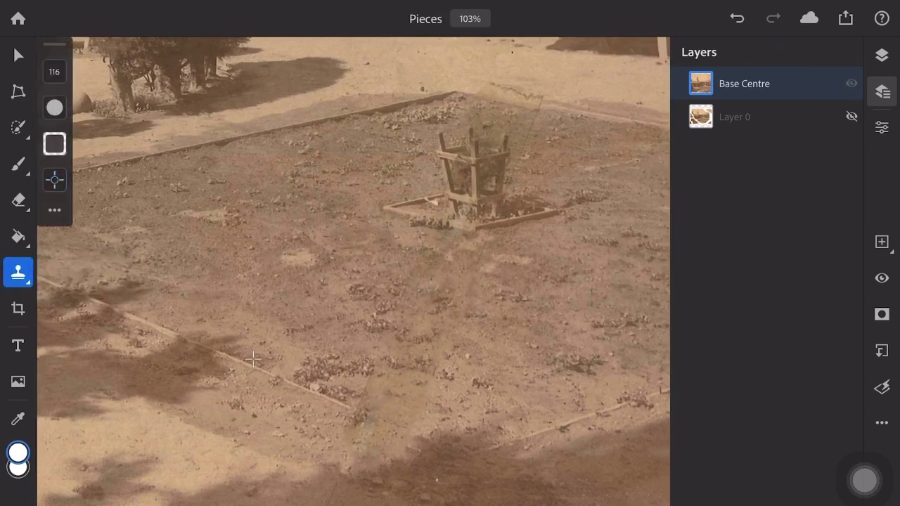
left_click_drag(362, 406, 441, 447)
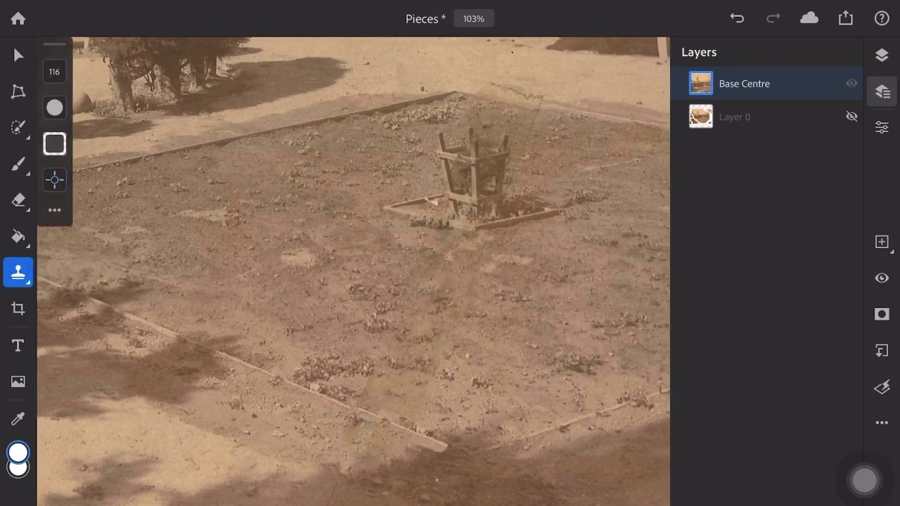
mouse_move(523, 440)
left_mouse_down()
mouse_move(480, 457)
mouse_move(443, 444)
left_mouse_up()
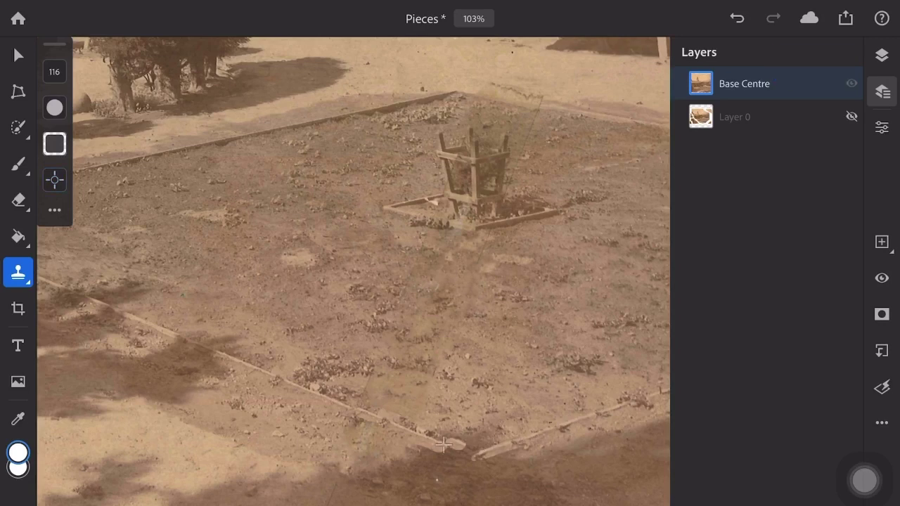
key("ctrl+z")
Resample the bed edge with a larger clone brush and patch the lower-centre edge.
left_click(422, 447, "alt")
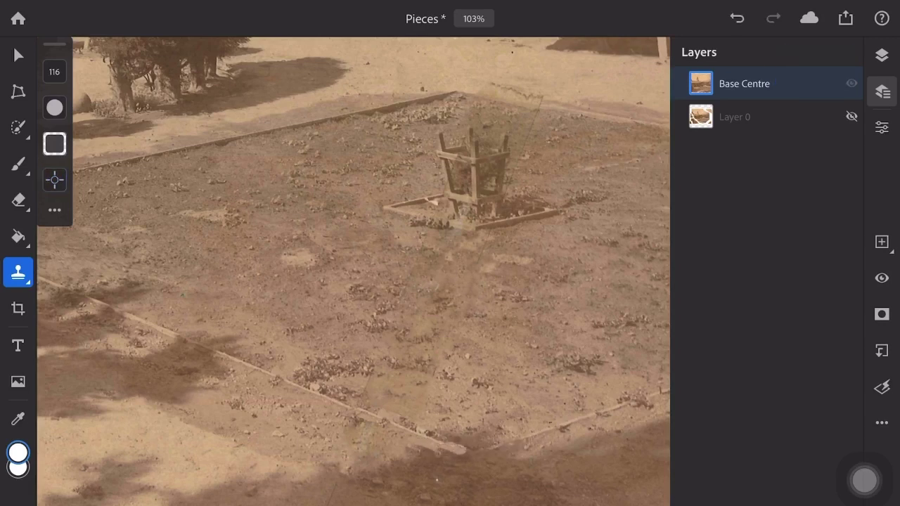
left_click_drag(54, 72, 90, 134)
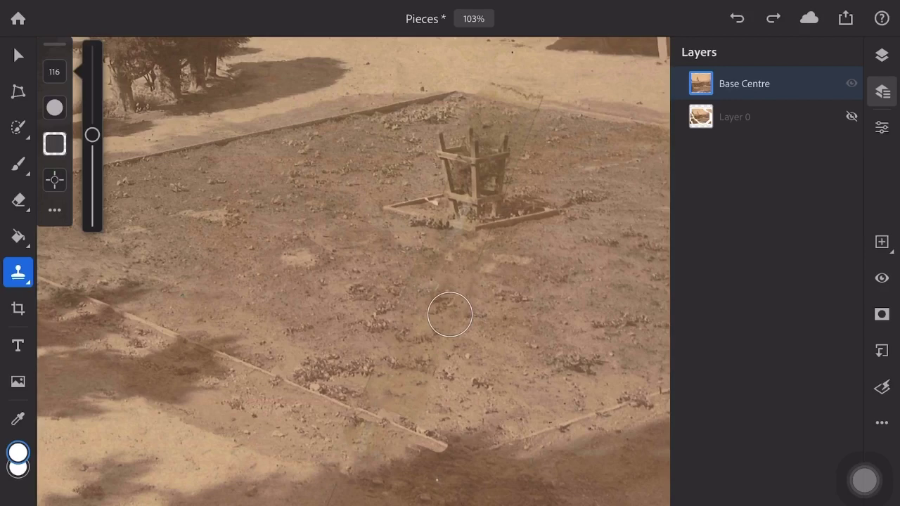
left_click(439, 449)
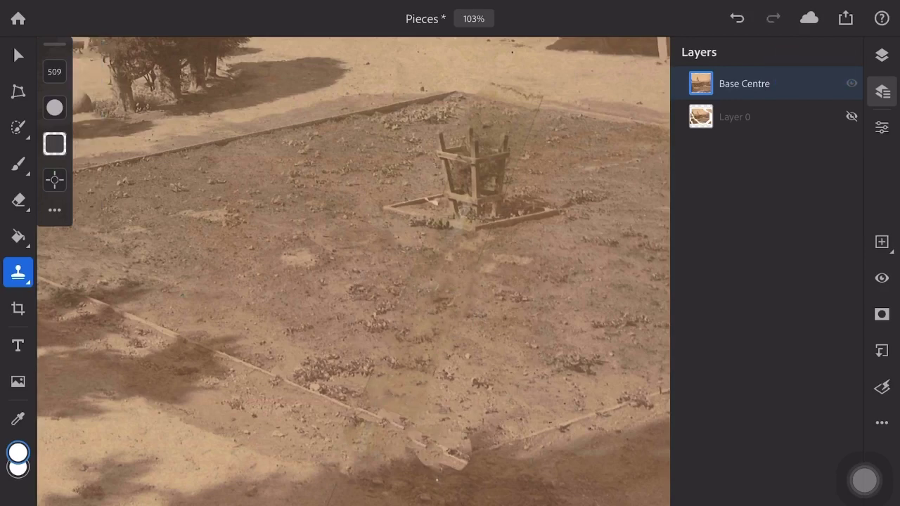
left_click_drag(481, 453, 506, 448)
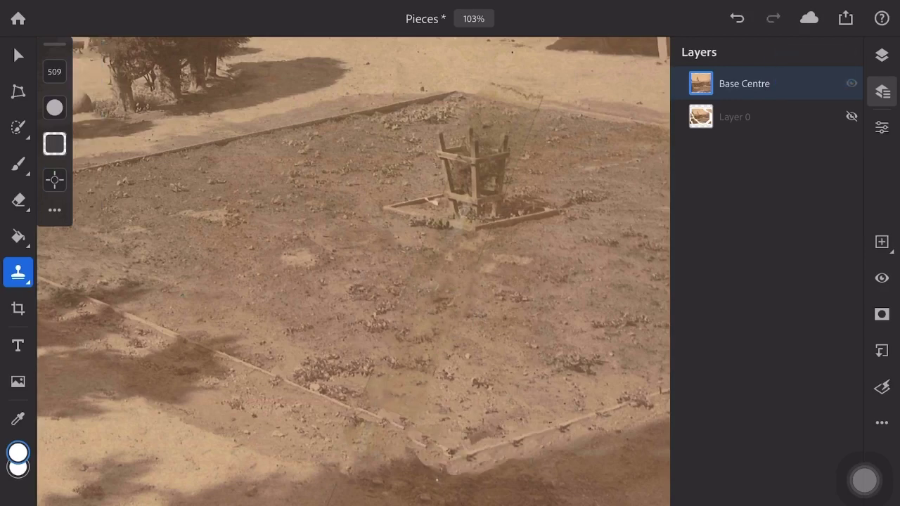
key("ctrl+minus")
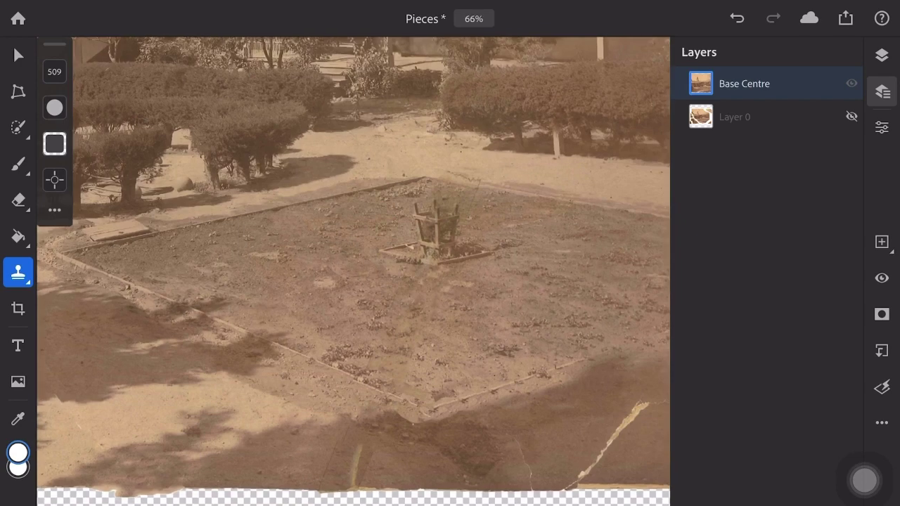
key("alt")
left_click(310, 354)
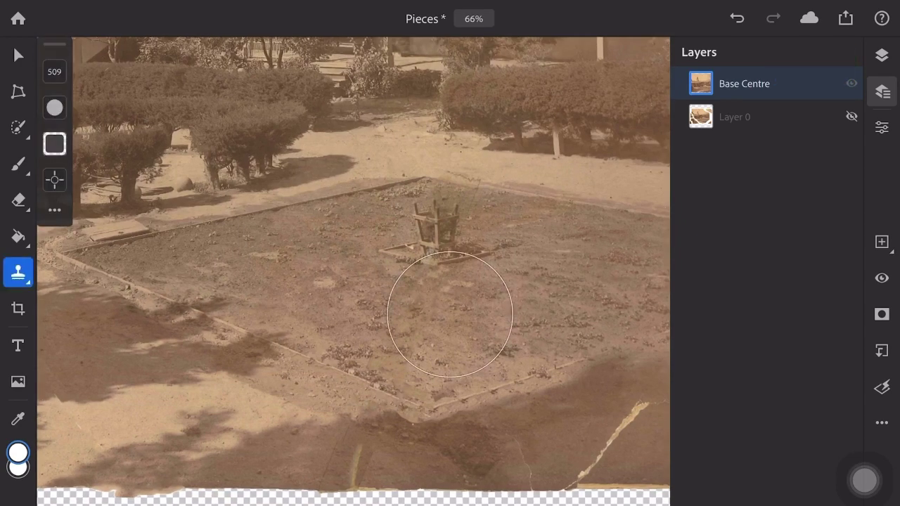
Spot-heal the black blob, vertical crack, diagonal tear and bottom-edge marks.
key("j")
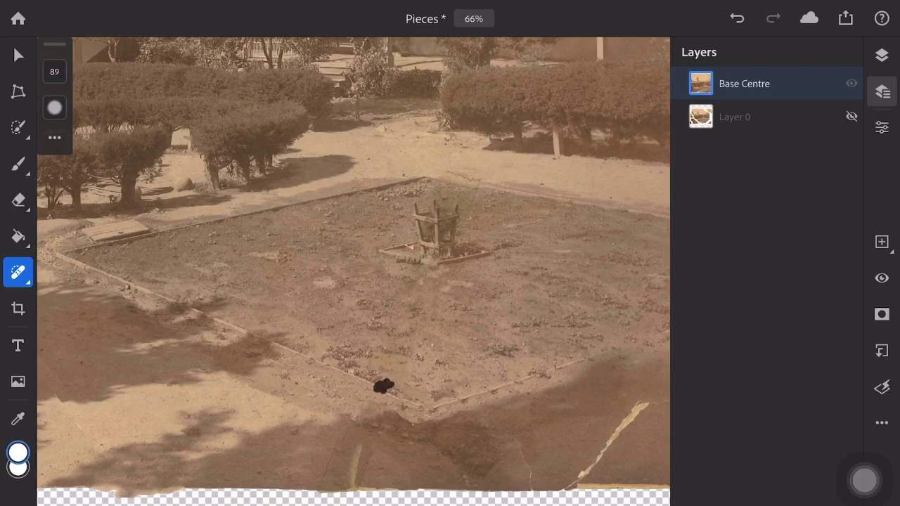
left_click_drag(356, 492, 354, 447)
left_click_drag(636, 403, 571, 485)
left_click_drag(534, 433, 532, 502)
left_click_drag(449, 462, 483, 449)
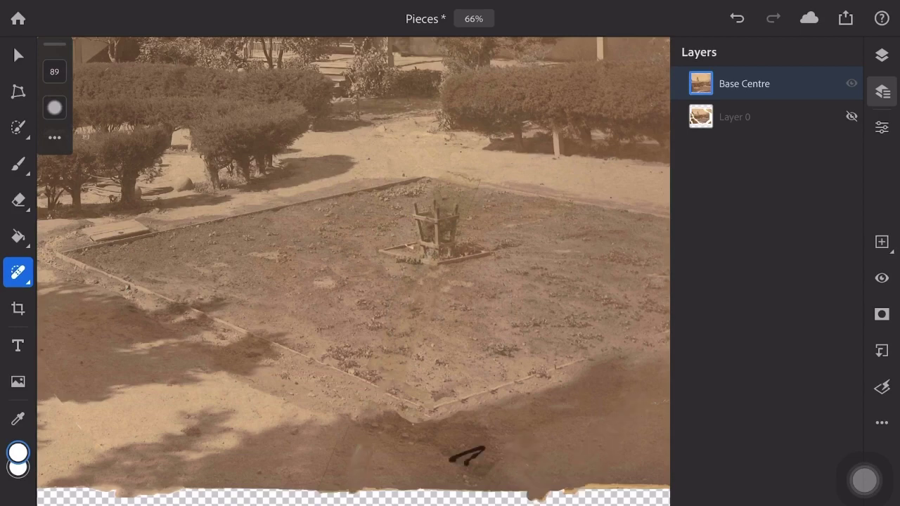
mouse_move(436, 432)
left_mouse_down()
mouse_move(520, 431)
mouse_move(492, 492)
mouse_move(441, 407)
mouse_move(513, 351)
left_mouse_up()
scroll(351, 281, "down", 3)
left_click_drag(442, 398, 485, 360)
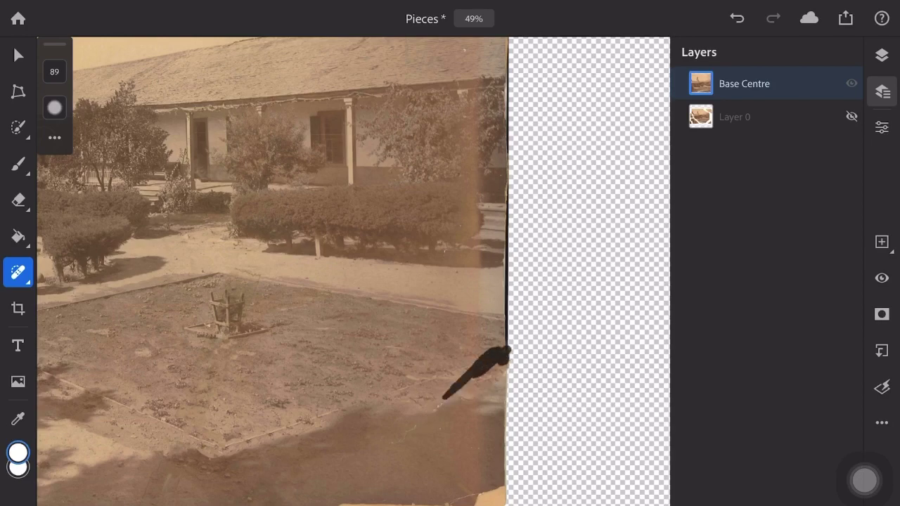
left_click_drag(478, 503, 501, 471)
scroll(351, 267, "down", 3)
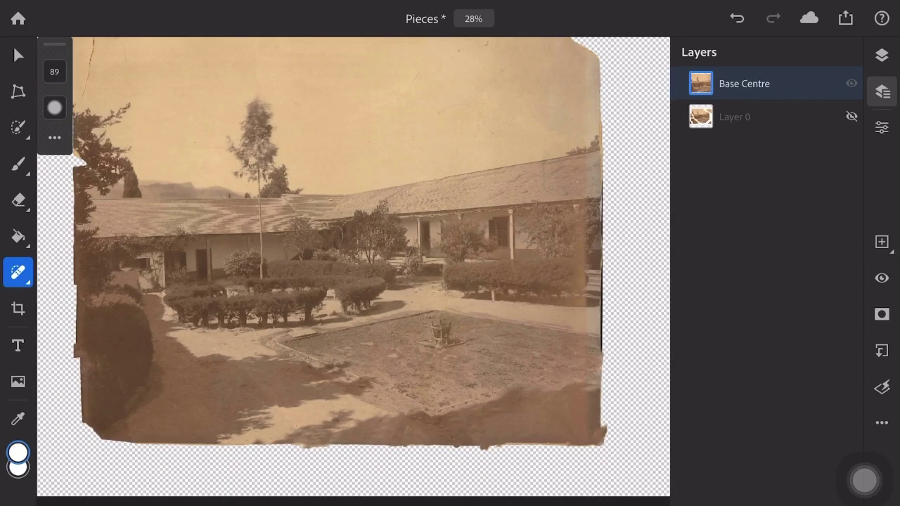
Crop the right side to the photo edge and rotate slightly clockwise to straighten.
key("c")
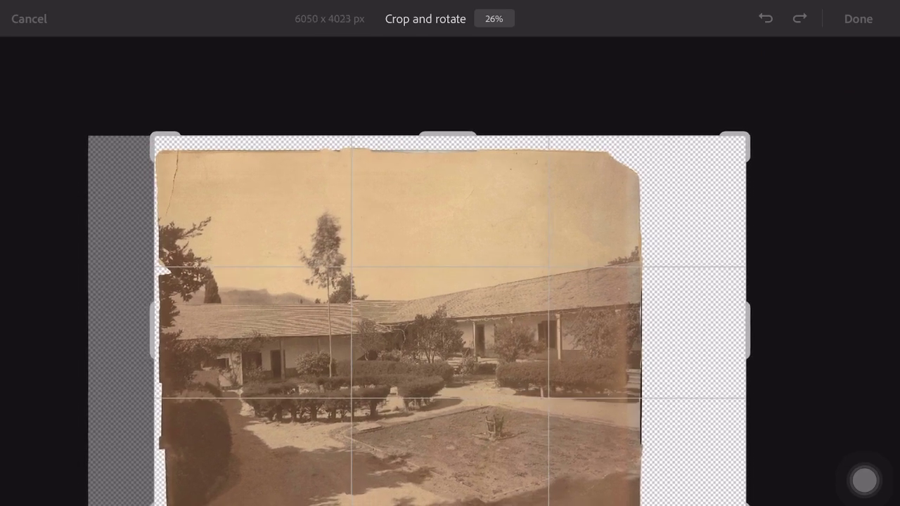
left_click_drag(746, 330, 641, 330)
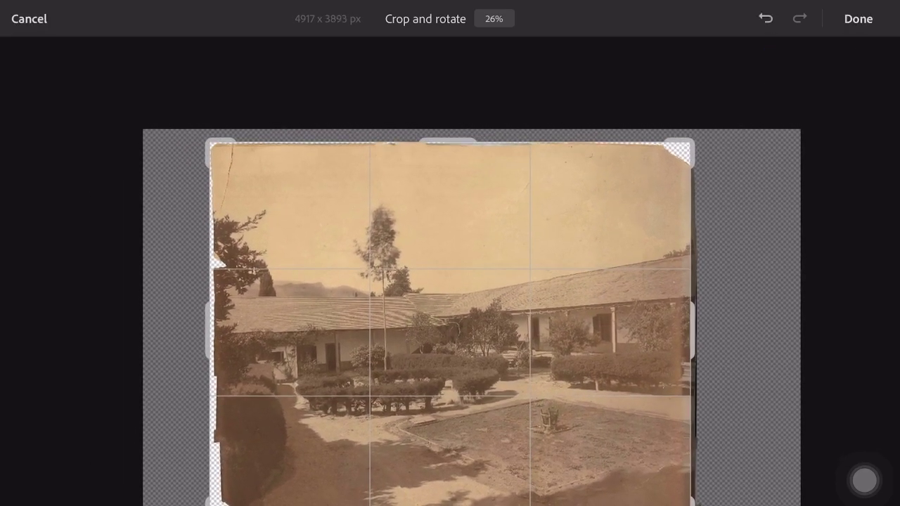
left_click_drag(738, 421, 742, 394)
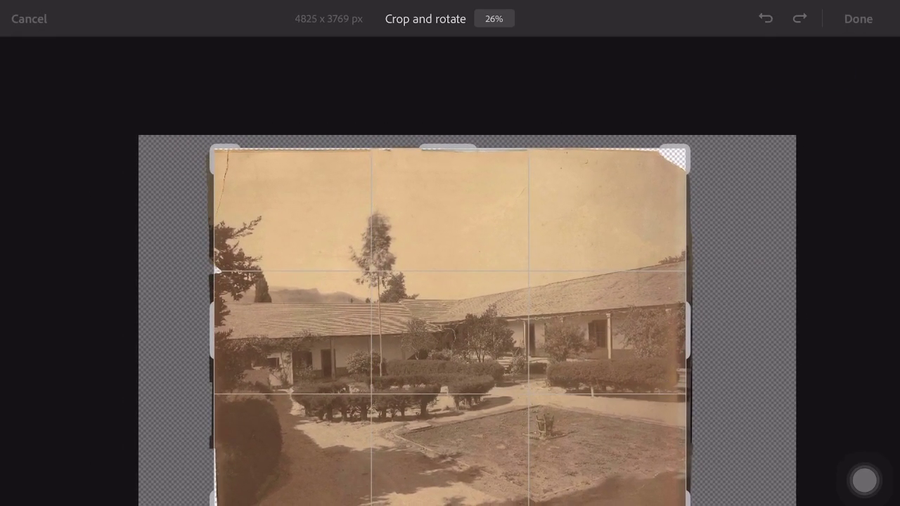
key("Return")
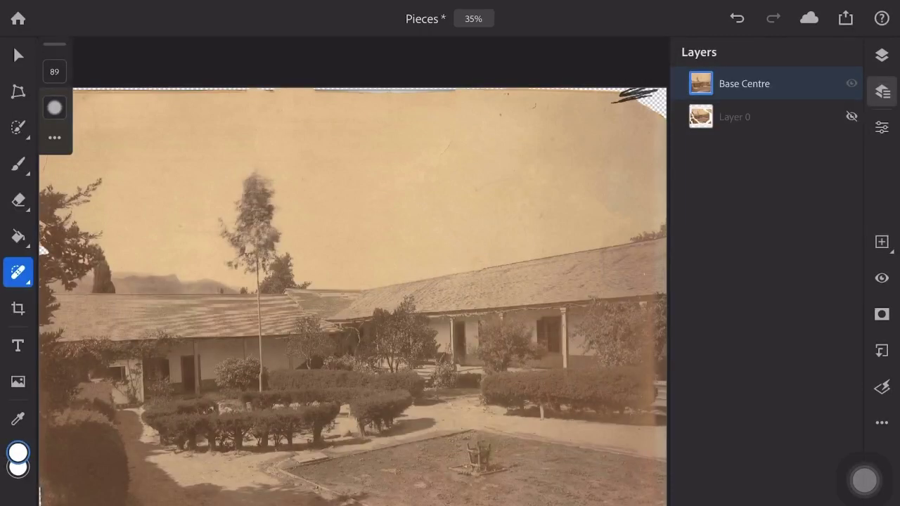
Spot-heal the empty top-right corner, the top edge and the torn top-left edge.
left_click_drag(576, 95, 657, 123)
mouse_move(309, 95)
left_mouse_down()
mouse_move(558, 95)
mouse_move(169, 95)
left_mouse_up()
scroll(351, 295, "left", 5)
mouse_move(218, 114)
left_mouse_down()
mouse_move(390, 116)
mouse_move(224, 185)
left_mouse_up()
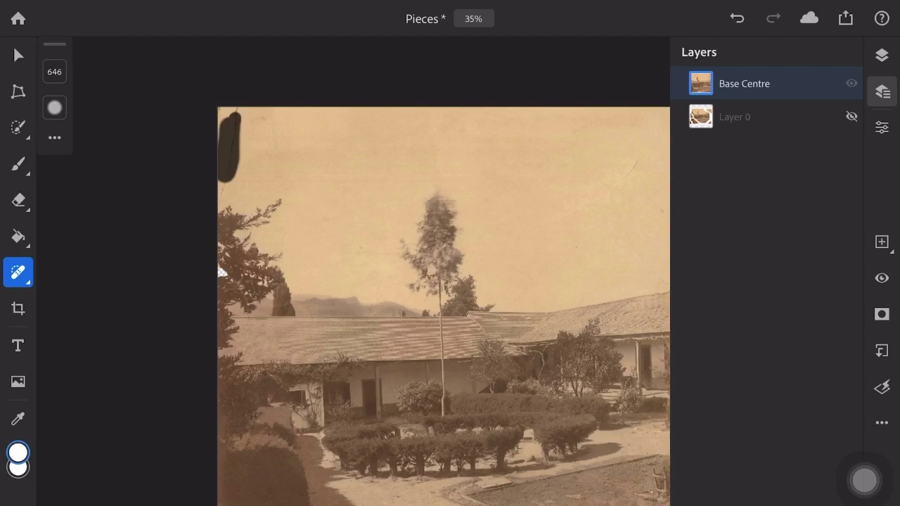
scroll(443, 302, "up", 2)
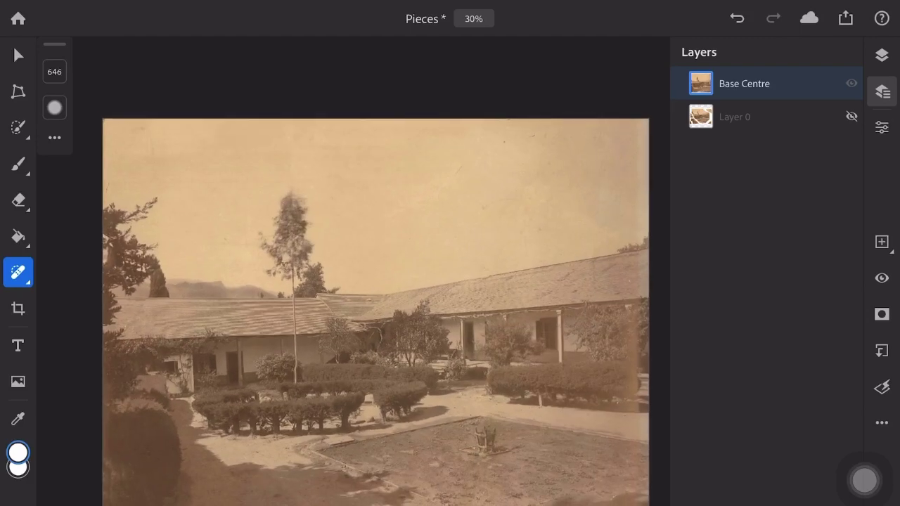
scroll(281, 281, "up", 5)
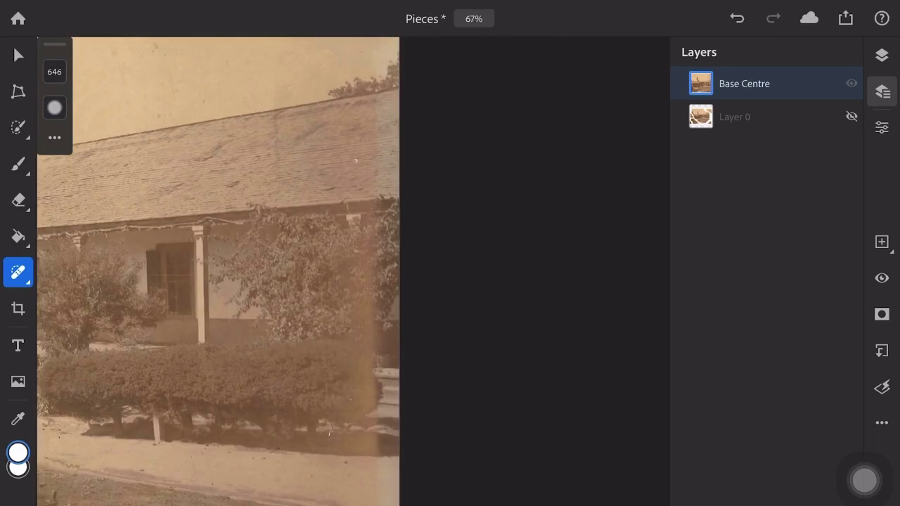
Fit the photo in view and commit a tighter crop of the borders.
key("ctrl+0")
key("c")
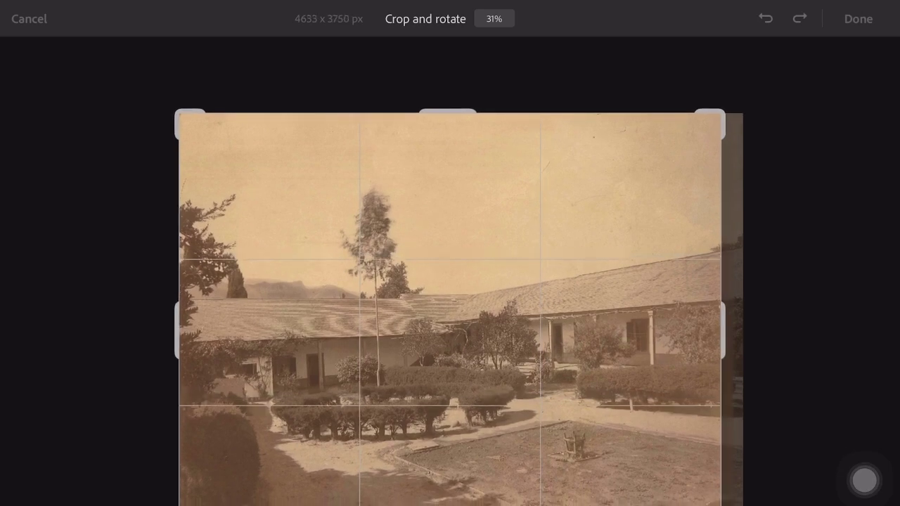
key("Return")
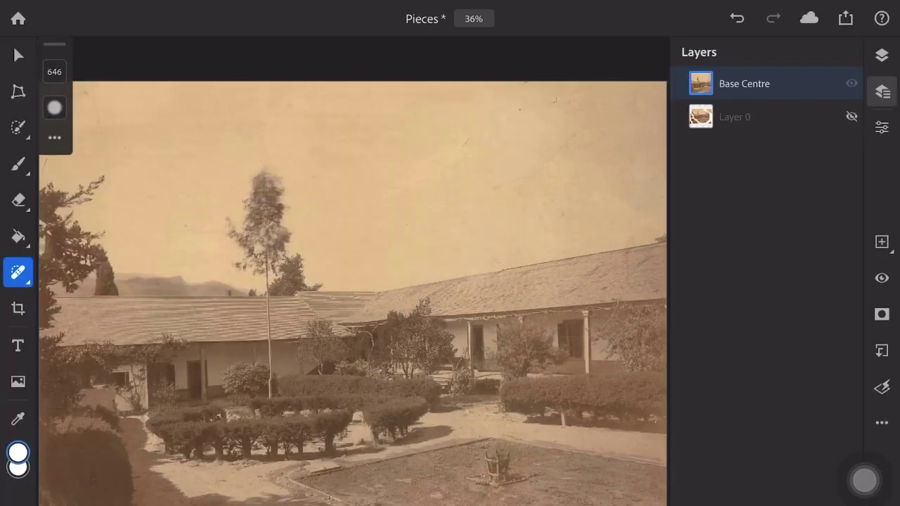
Add a Black & White layer with Reds at -52 and a Levels layer with raised black point.
scroll(352, 295, "down", 1)
left_click(882, 241)
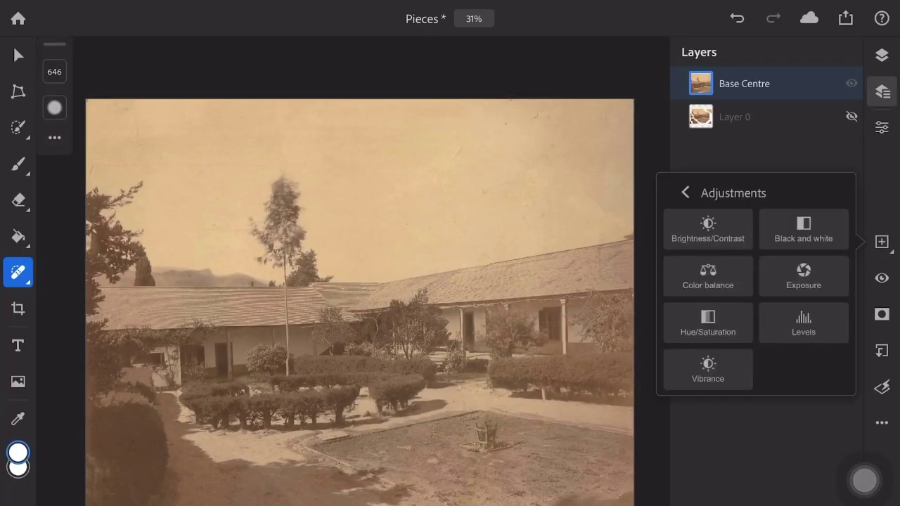
left_click(803, 229)
left_click_drag(776, 468, 746, 469)
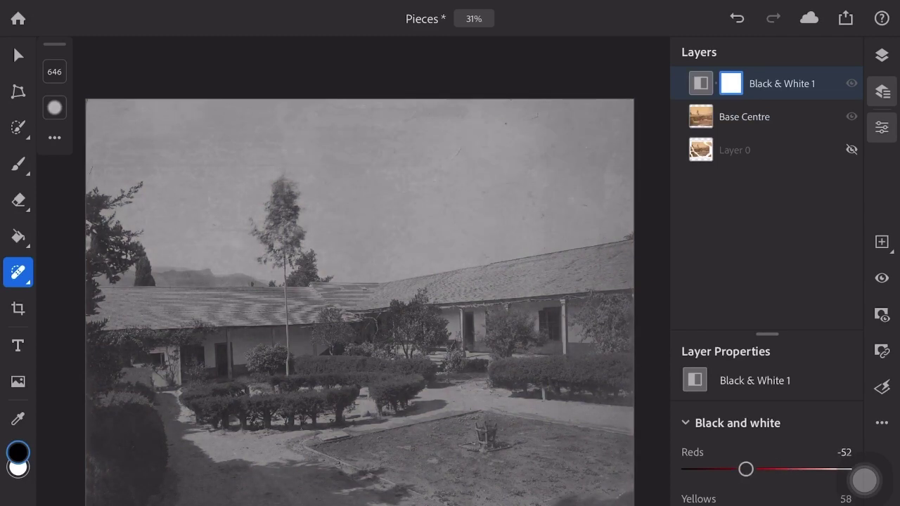
left_click(881, 242)
left_click(755, 225)
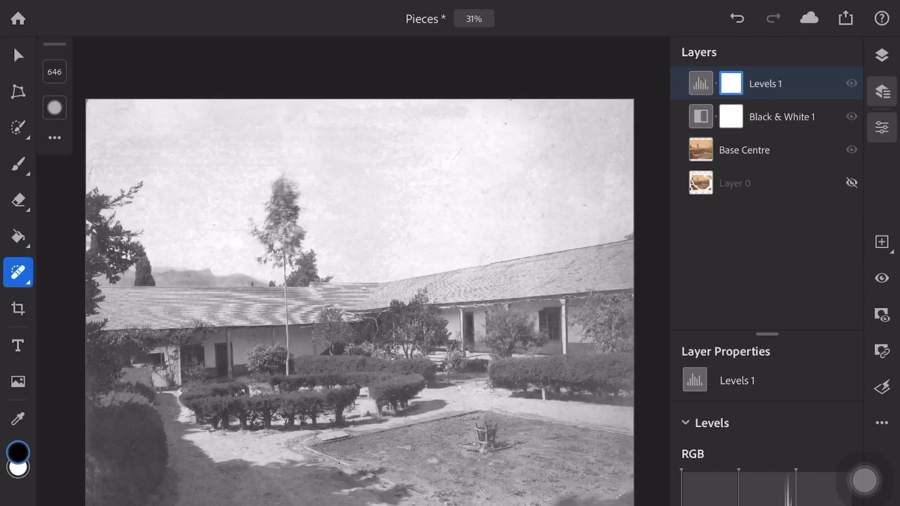
left_click_drag(681, 470, 758, 470)
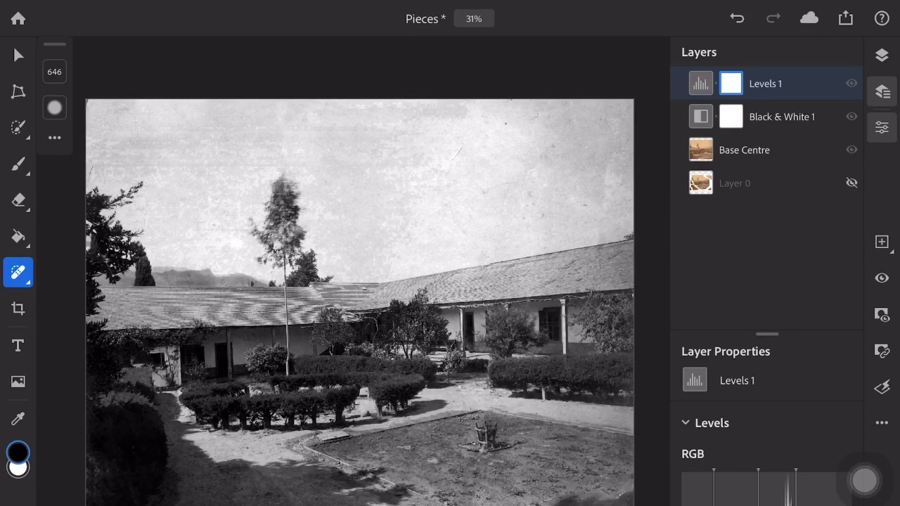
Add an Exposure adjustment layer blended with Linear Dodge (Add).
left_click(881, 242)
left_click(745, 227)
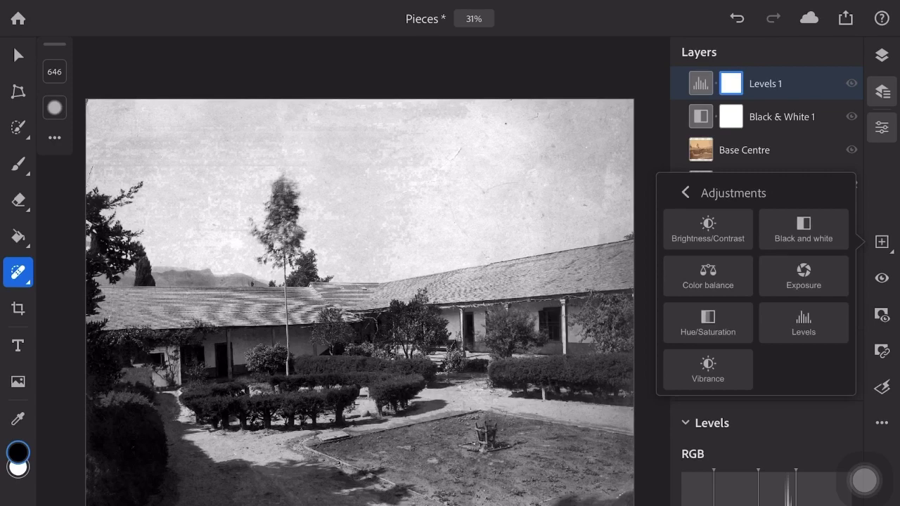
left_click(803, 276)
scroll(766, 436, "up", 3)
left_click(766, 485)
left_click(750, 298)
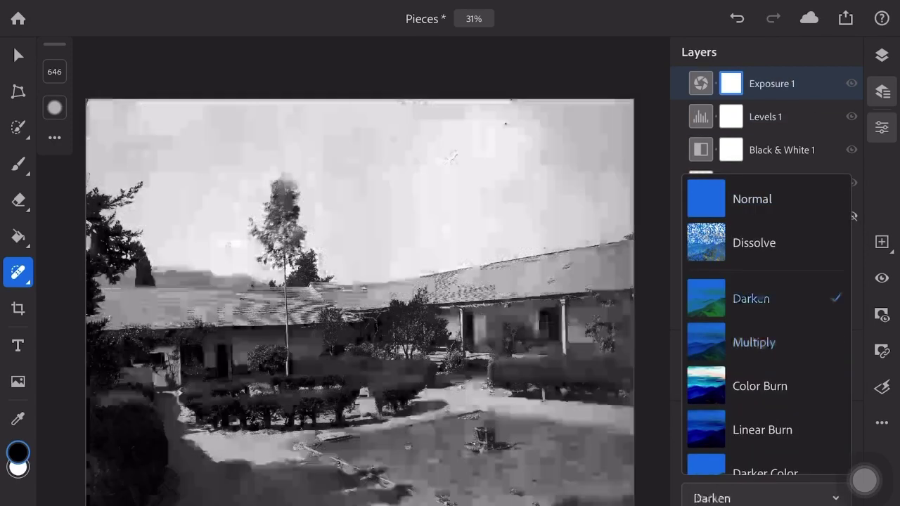
left_click(754, 242)
left_click(765, 472)
scroll(766, 323, "down", 5)
left_click(751, 355)
scroll(766, 323, "down", 2)
left_click(766, 394)
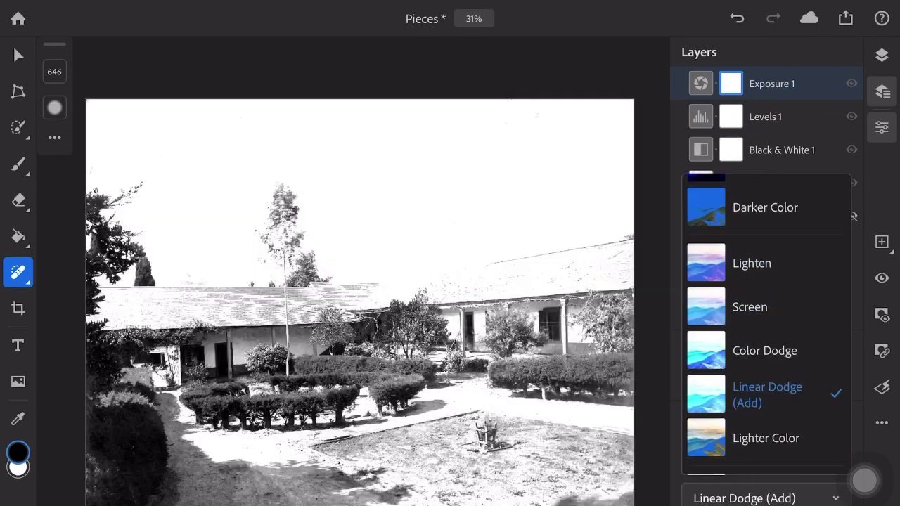
left_click(765, 438)
left_click(766, 394)
Set brightness to -78 and layer opacity to 67%, then open the blend modes.
mouse_move(766, 469)
left_mouse_down()
mouse_move(700, 469)
mouse_move(734, 469)
left_mouse_up()
scroll(766, 450, "down", 5)
left_click_drag(851, 460, 792, 460)
left_click(863, 503)
left_click(837, 500)
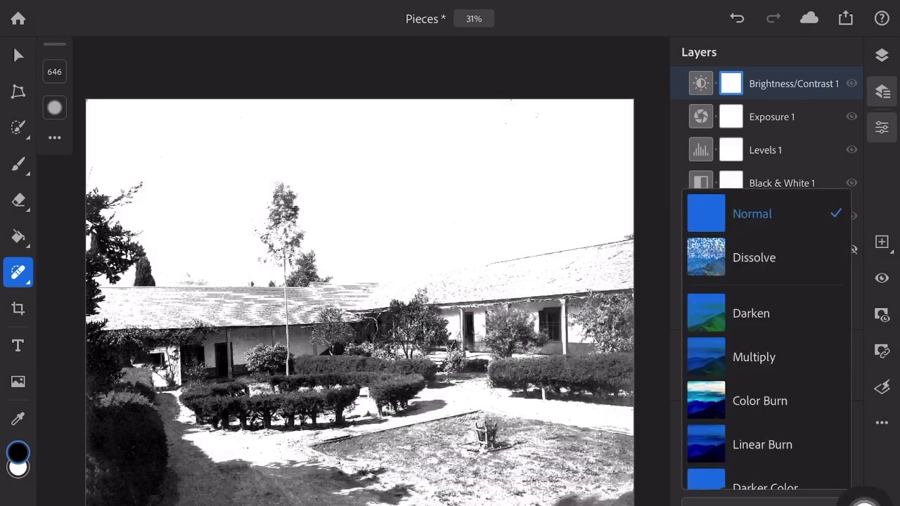